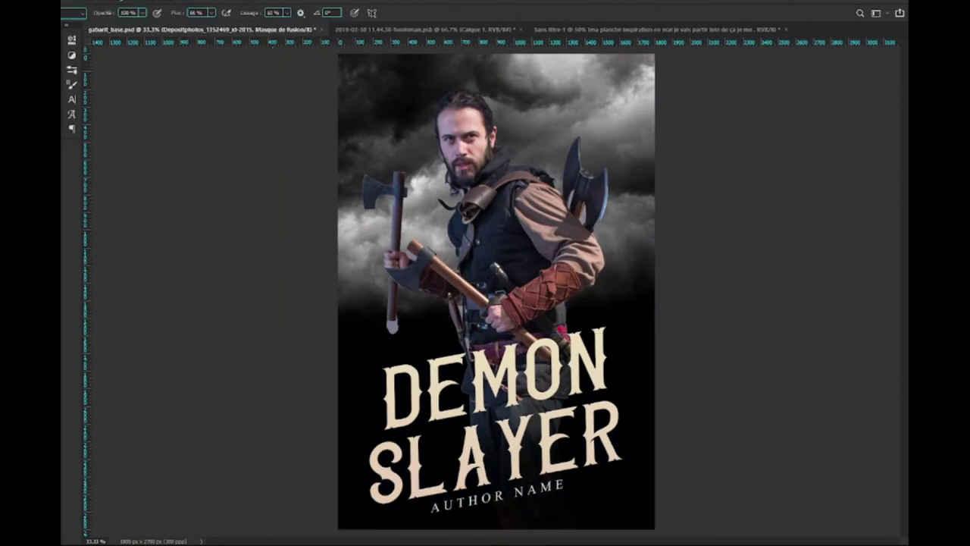
Paste the church photo and scale and tilt it behind the hunter to fill the cover
key("ctrl+v")
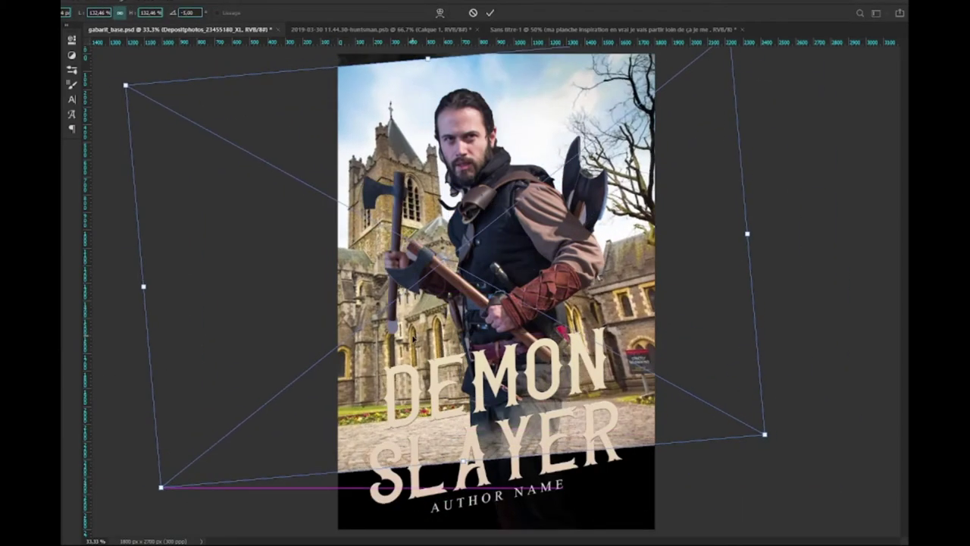
key("Return")
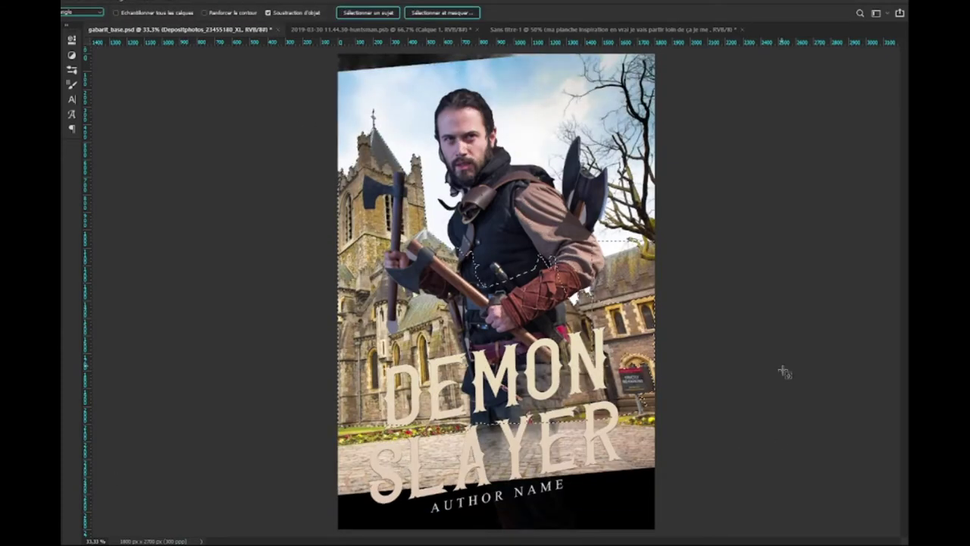
Lasso-select the church, convert the selection to a layer mask, and refine its edge in Select and Mask
key("l")
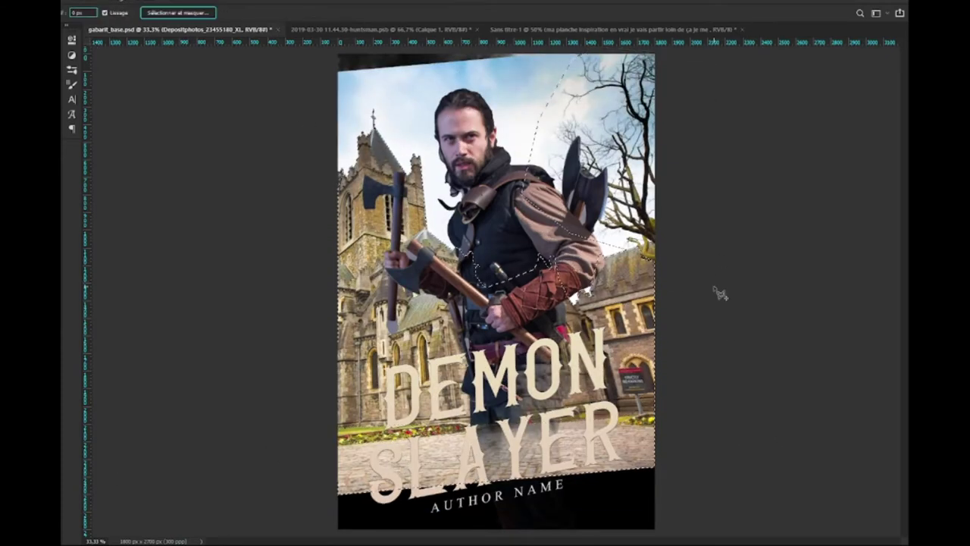
key("ctrl+m")
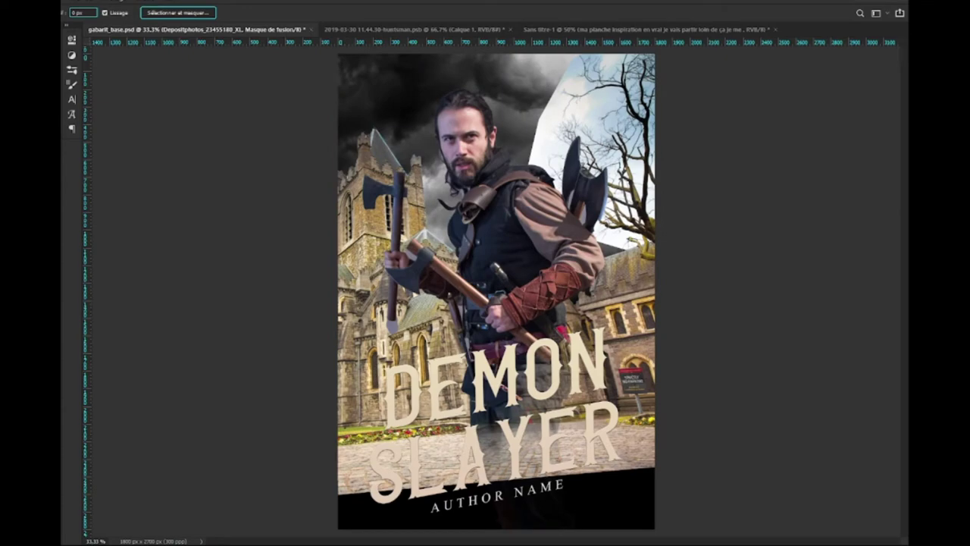
key("ctrl+alt+r")
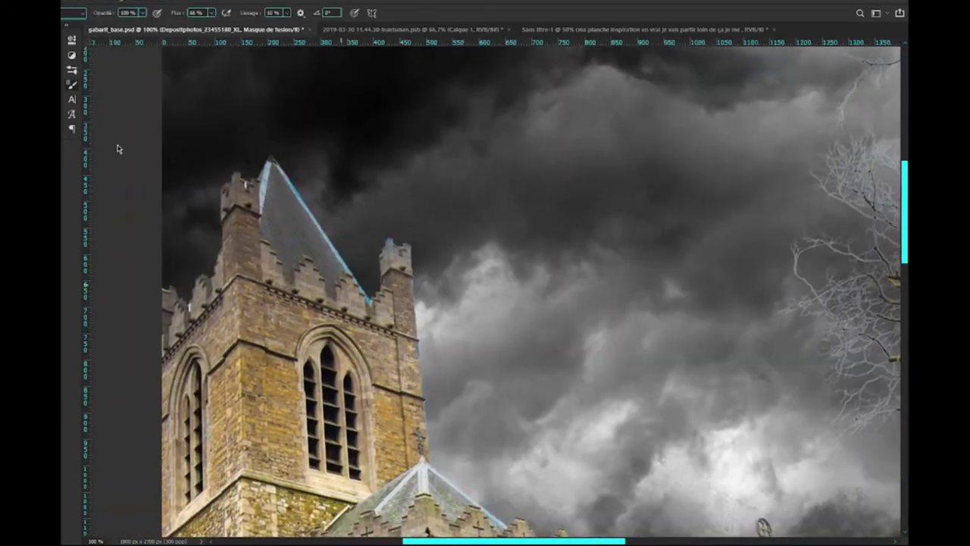
Scroll the view over the purple storm cover with its glowing embers
scroll(174, 216, "up", 5)
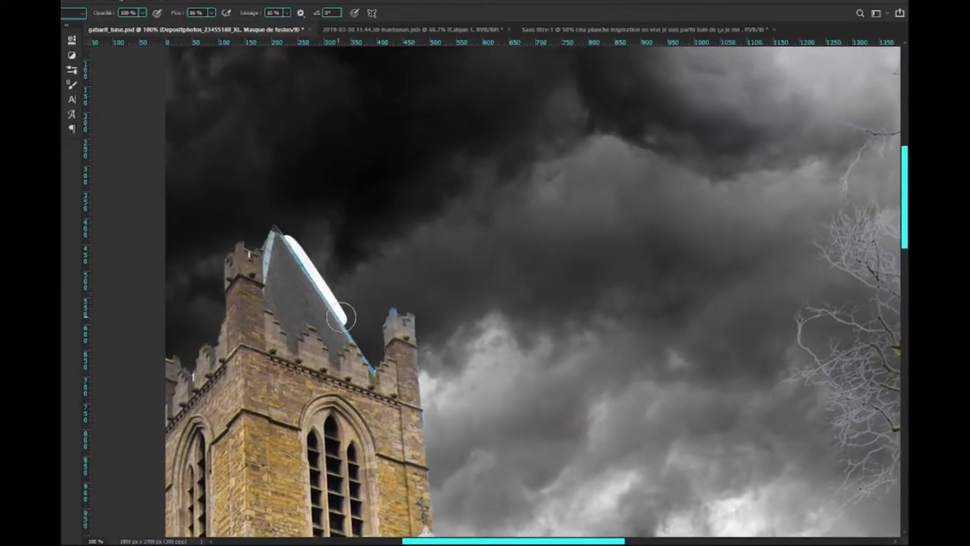
scroll(306, 345, "down", 8)
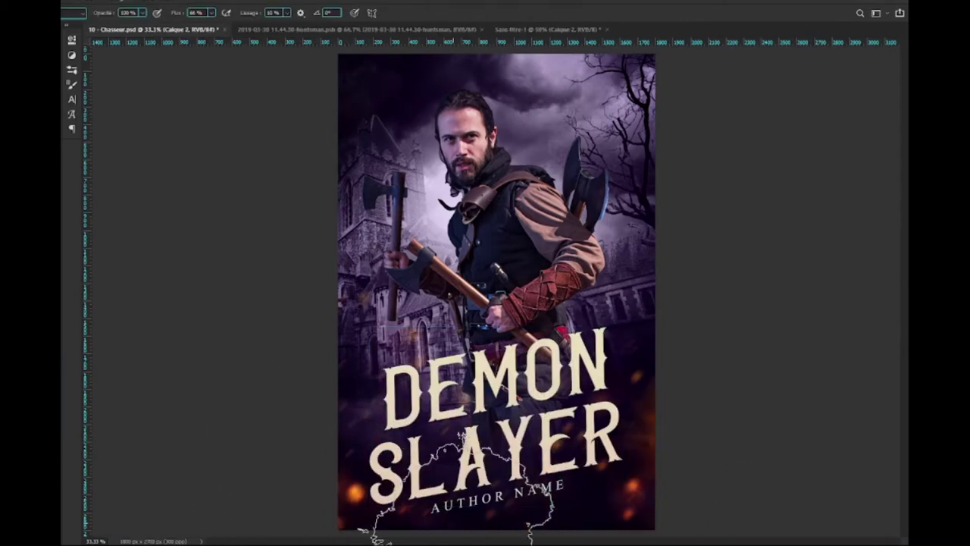
Paint an orange-red glow across the lower cover, then bring up the huntsman.psb document
key("ctrl+minus")
key("ctrl+minus")
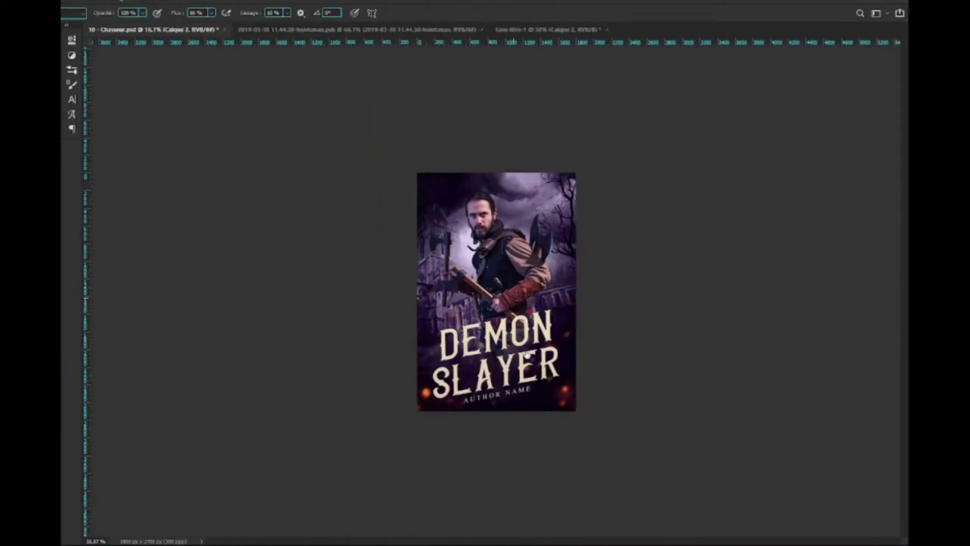
left_click_drag(455, 386, 530, 387)
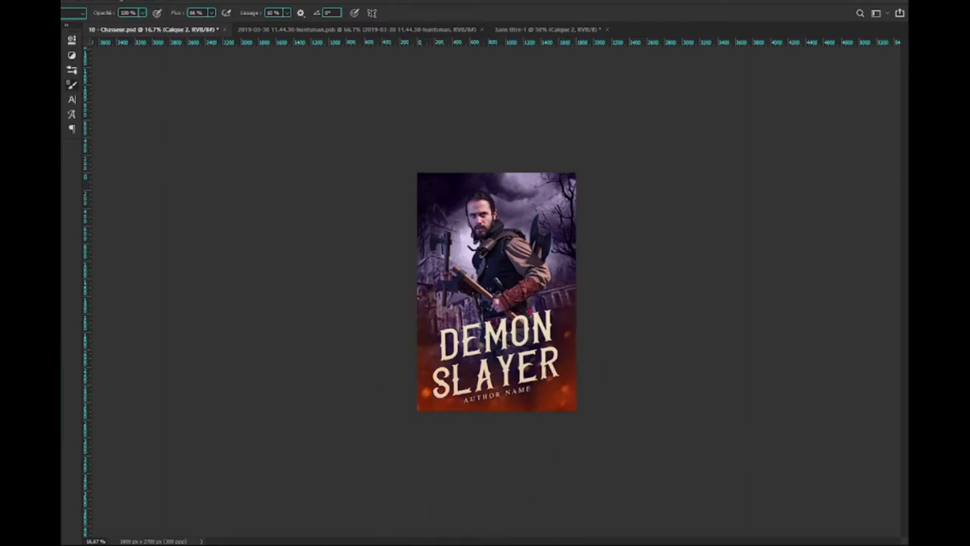
key("ctrl+z")
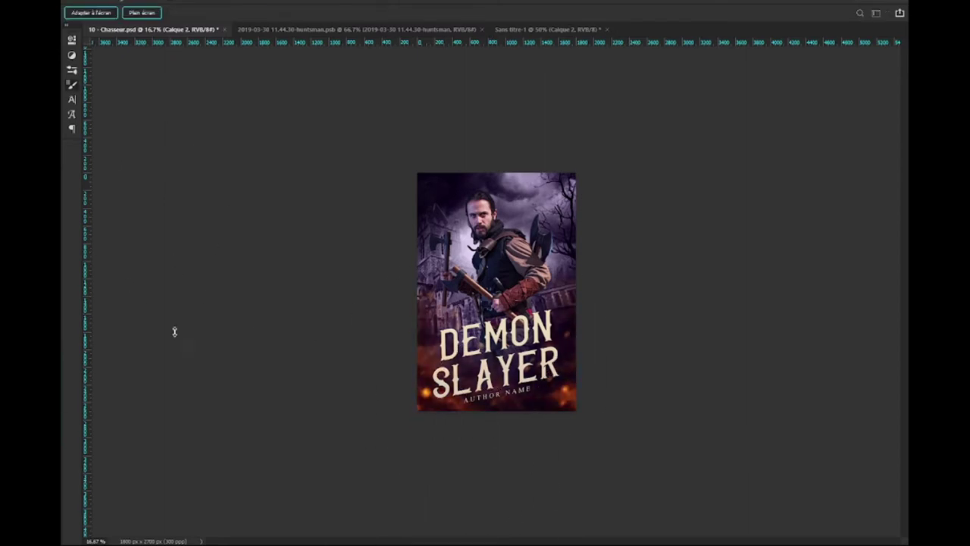
key("ctrl+plus")
key("ctrl+plus")
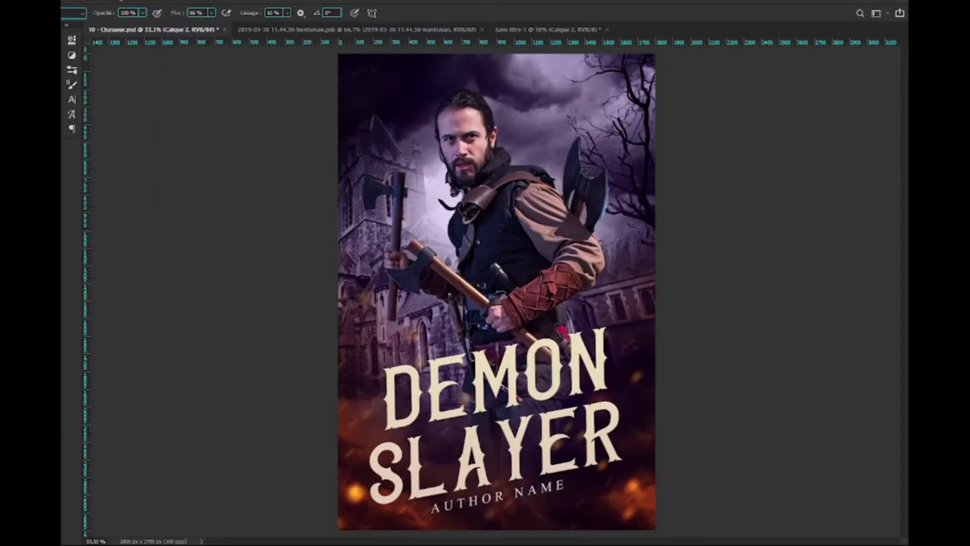
key("ctrl+Tab")
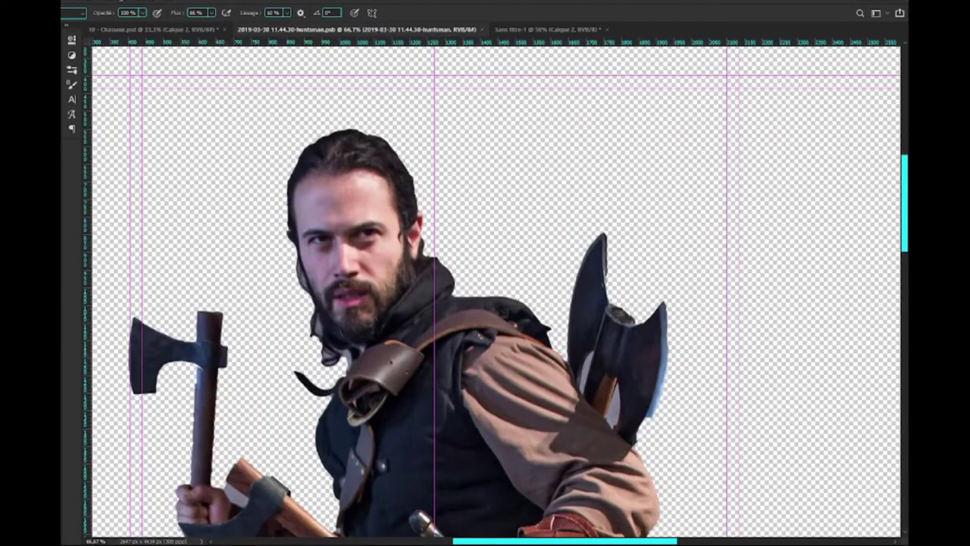
On the Demon Slayer cover, select the Niveaux 2 levels layer and nudge Groupe 2
key("ctrl+shift+Tab")
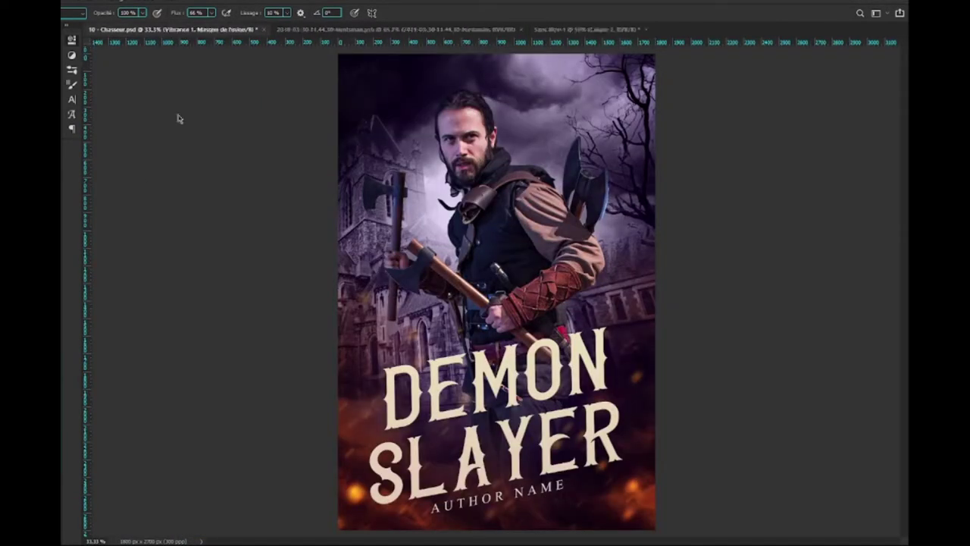
key("alt+bracketright")
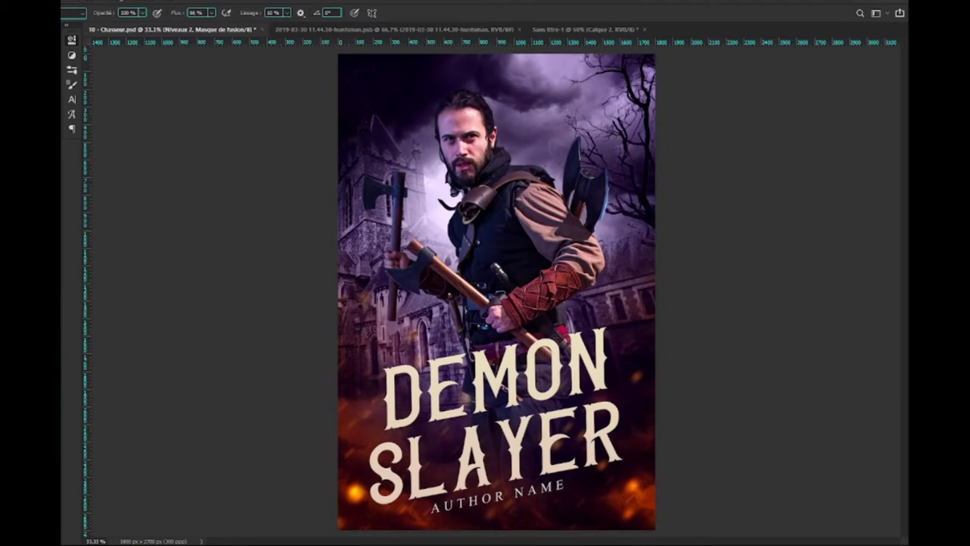
key("v")
key("alt+bracketright")
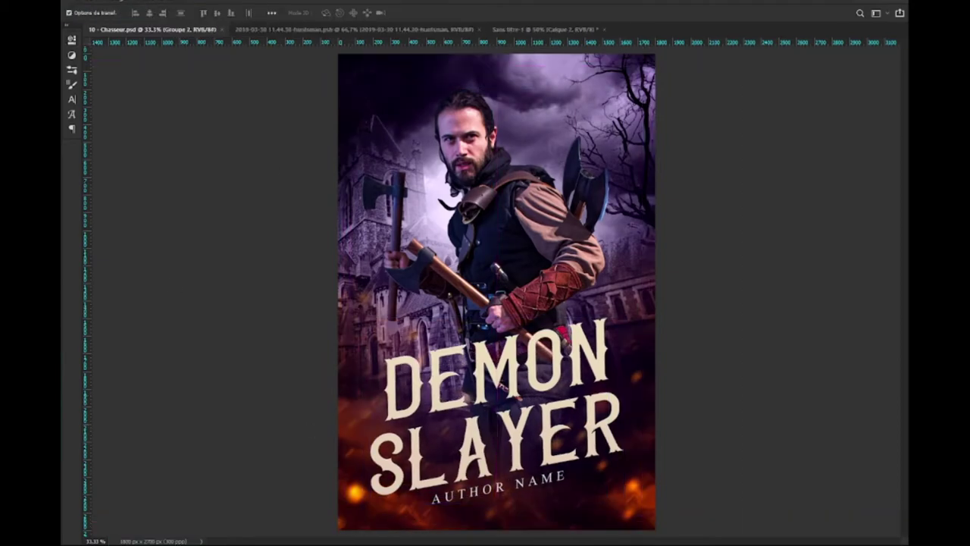
Paint a soft white glow by the hunter's shoulder on a new layer, then return to huntsman.psb
key("b")
key("ctrl+shift+alt+n")
left_click(445, 198)
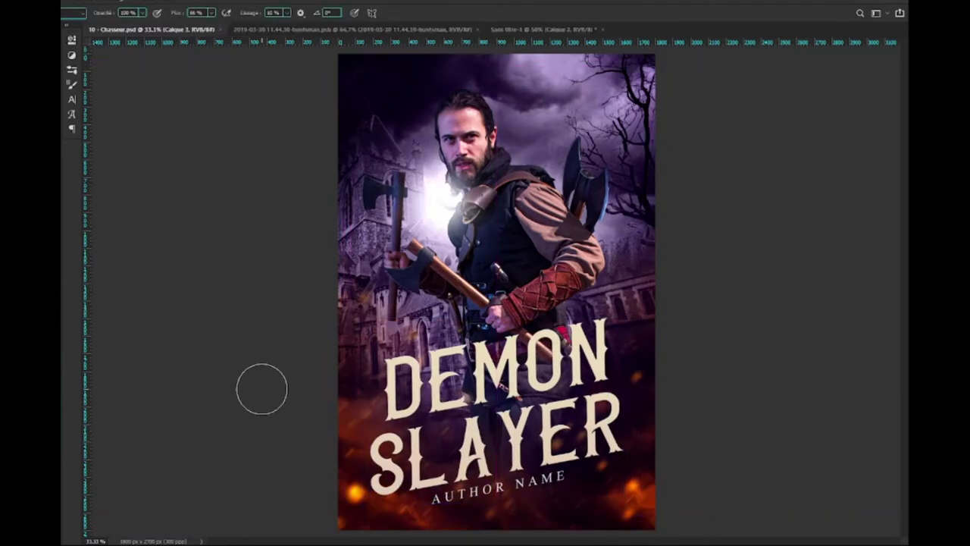
key("ctrl+shift+alt+n")
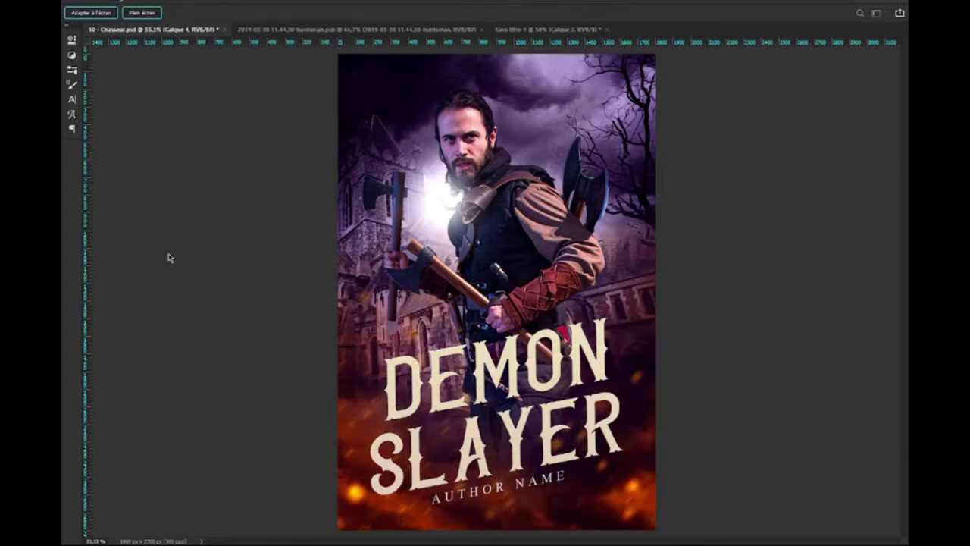
key("alt+bracketleft")
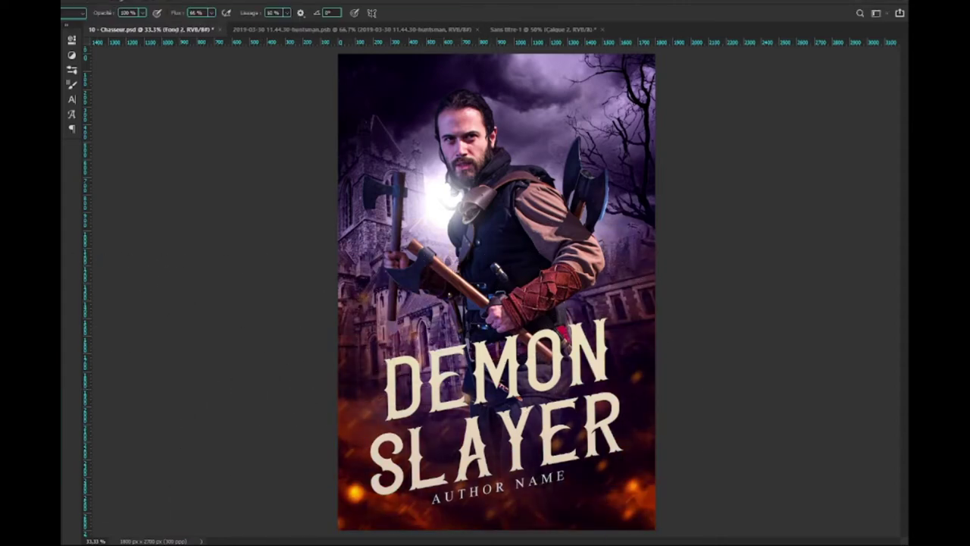
key("ctrl+Tab")
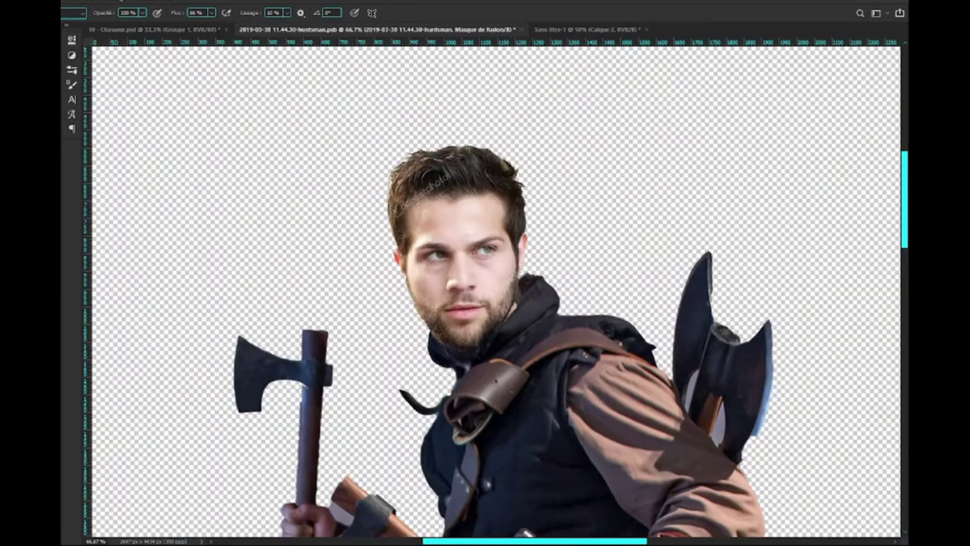
Rotate the new face about -2.4° and scale it to fit the huntsman's head
key("ctrl+t")
key("Escape")
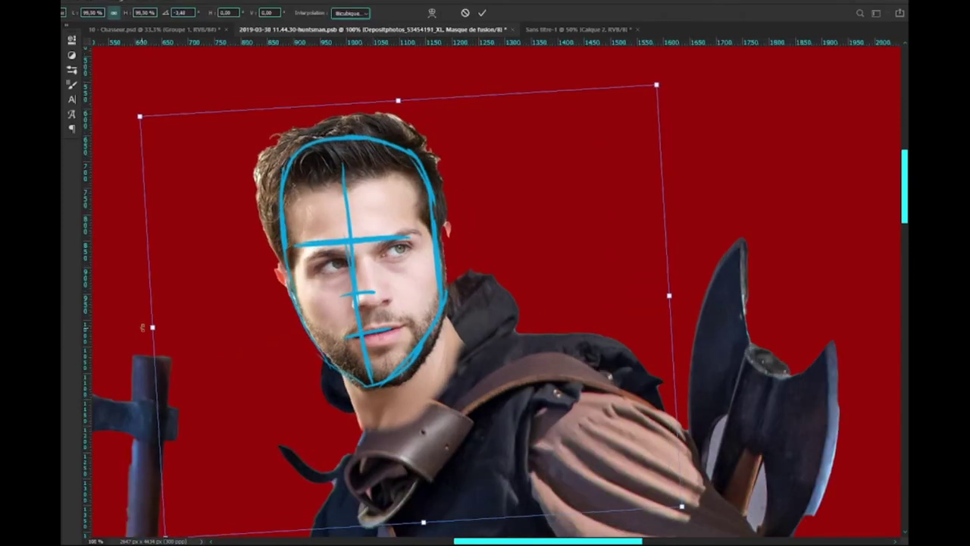
key("Return")
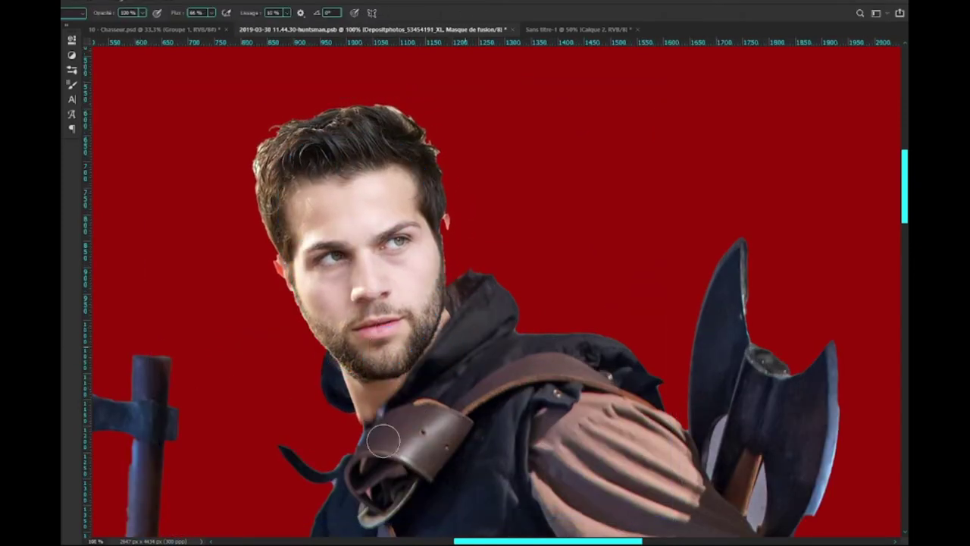
Blend the face mask at the neck, mask out the stray ear edge, and add a touch-up layer
mouse_move(459, 341)
left_mouse_down()
mouse_move(349, 420)
mouse_move(375, 408)
left_mouse_up()
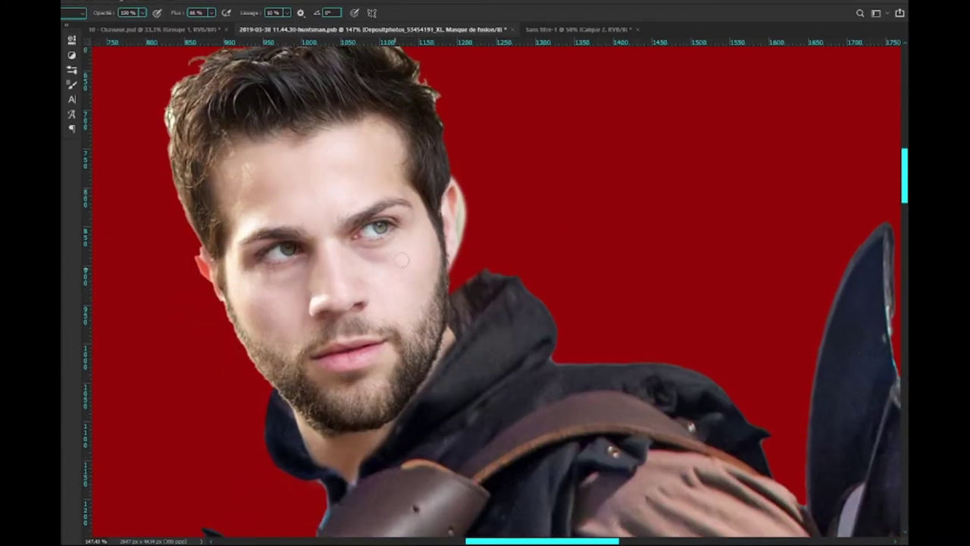
left_click_drag(412, 249, 419, 255)
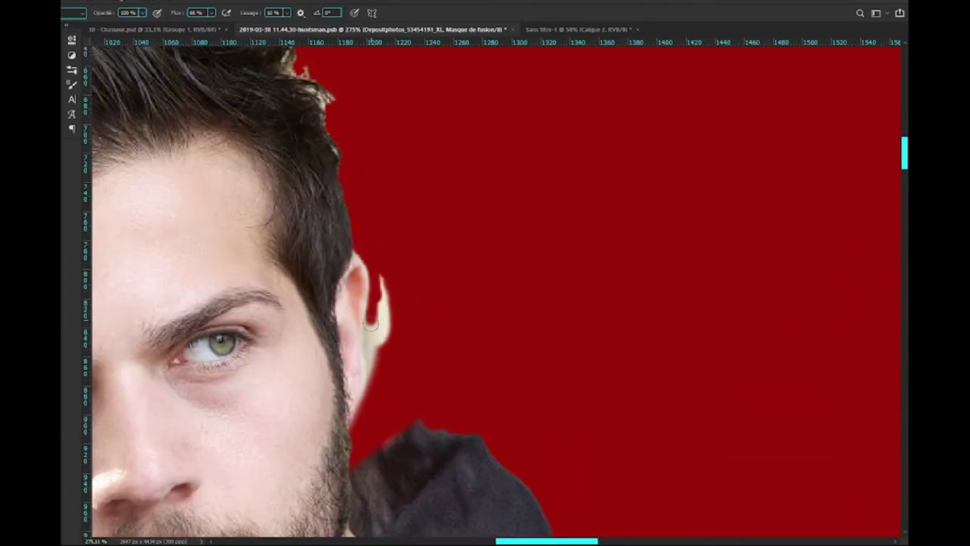
mouse_move(372, 324)
left_mouse_down()
mouse_move(365, 425)
mouse_move(379, 296)
left_mouse_up()
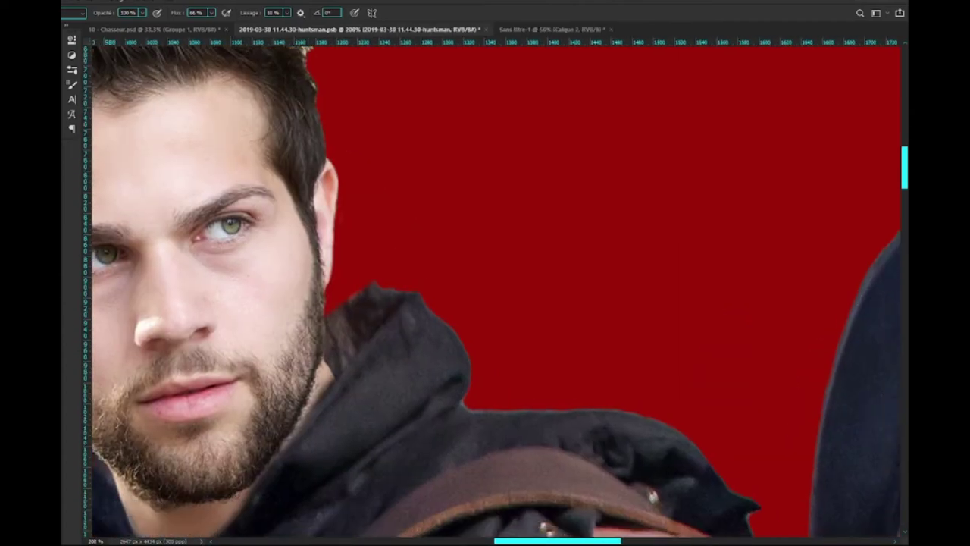
key("s")
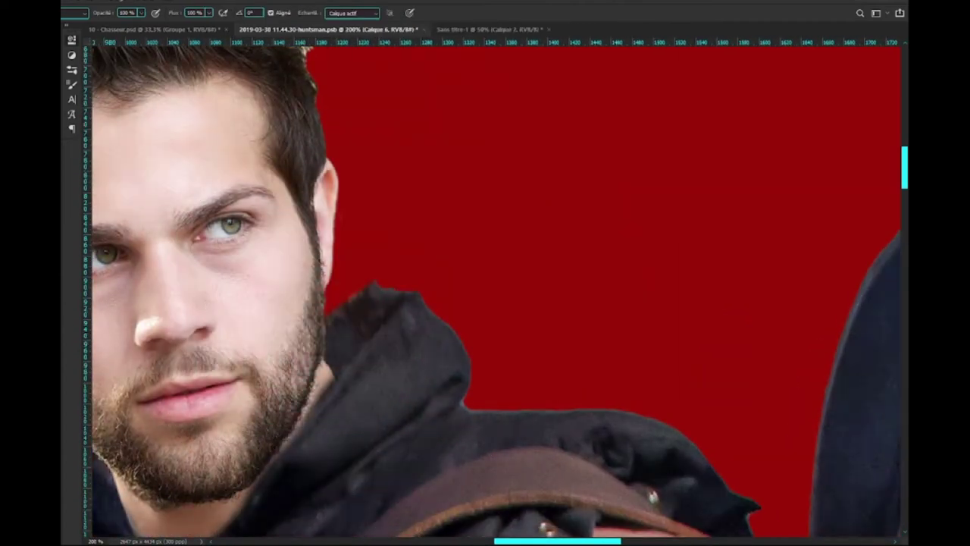
key("ctrl+shift+alt+n")
key("b")
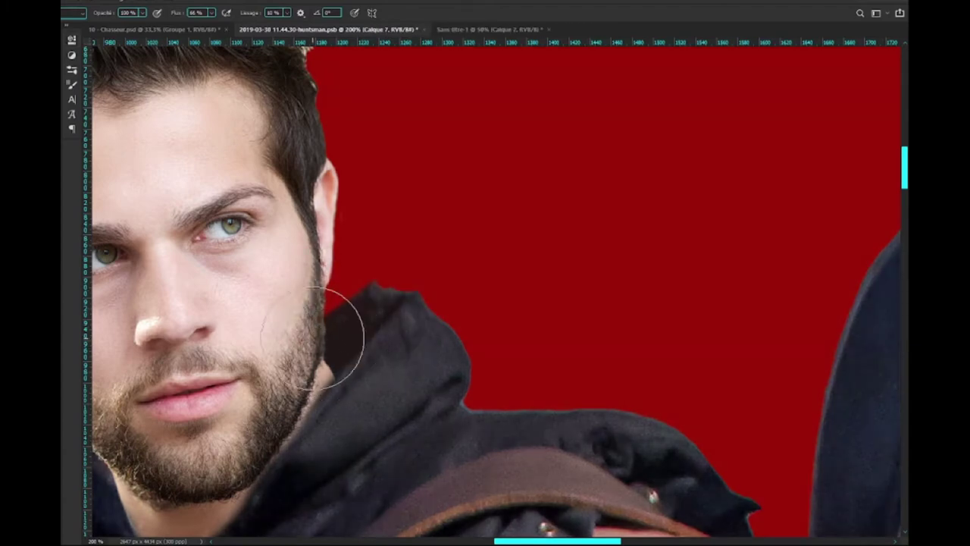
Refine the face mask and smudge Calque 7 around the cheek and hood, then view the whole figure
left_click_drag(342, 325, 450, 238)
left_click_drag(189, 342, 147, 395)
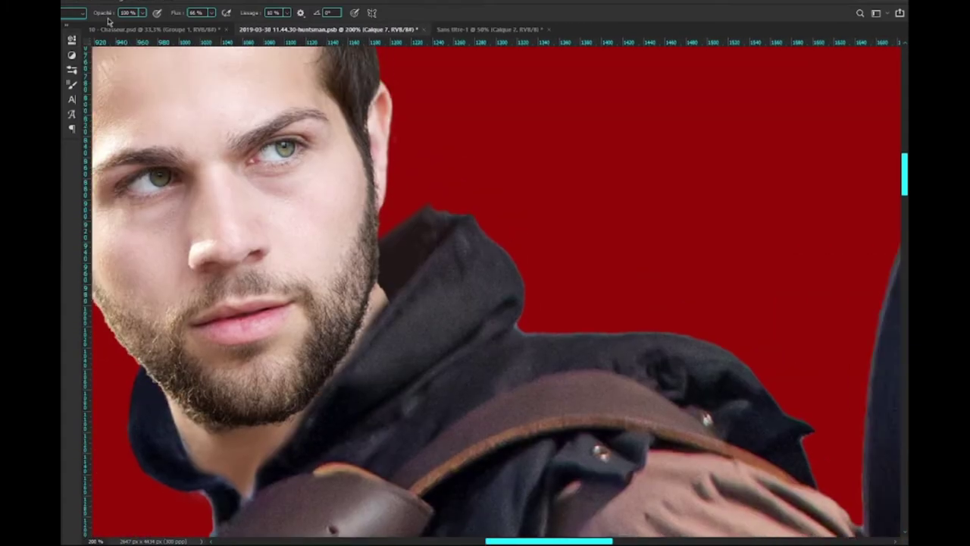
key("alt+bracketleft")
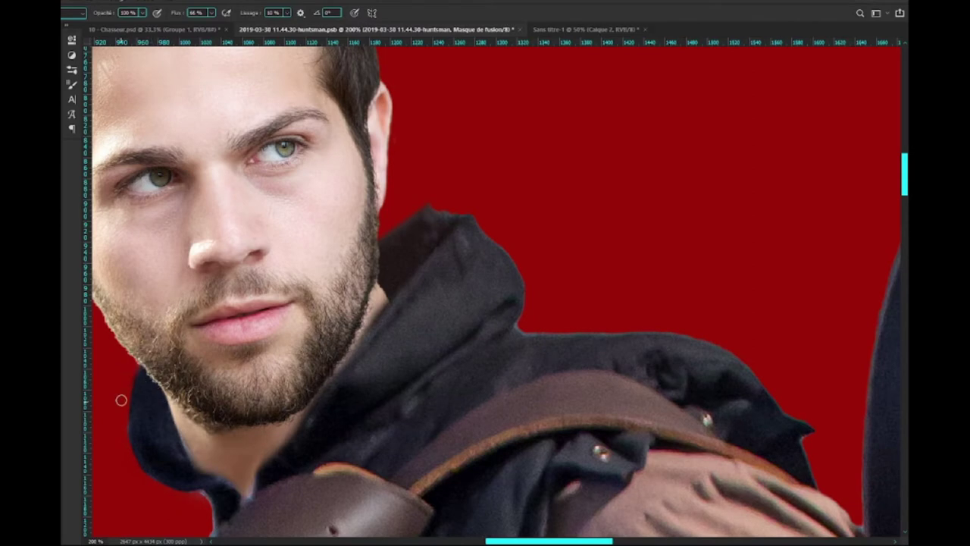
key("ctrl+minus")
key("ctrl+minus")
key("ctrl+minus")
key("ctrl+plus")
key("ctrl+plus")
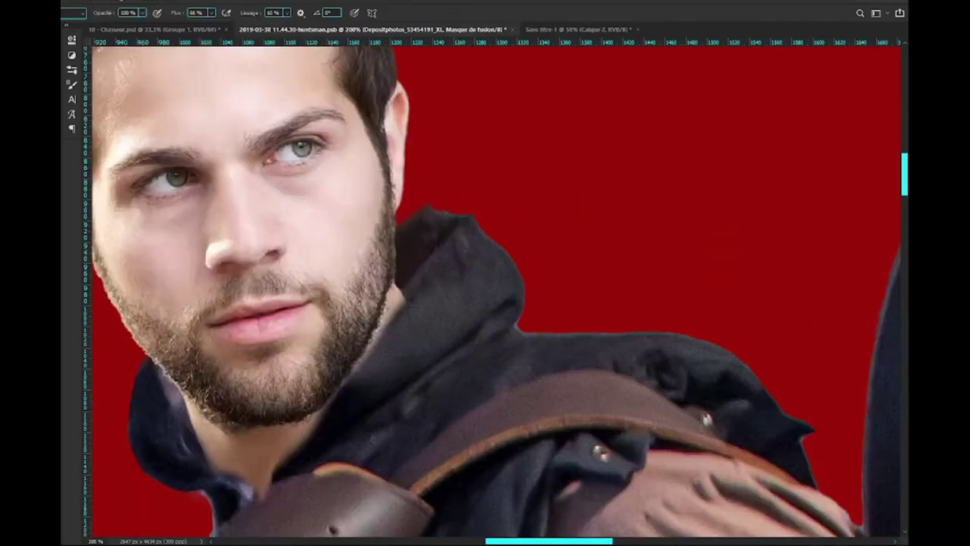
scroll(278, 467, "down", 3)
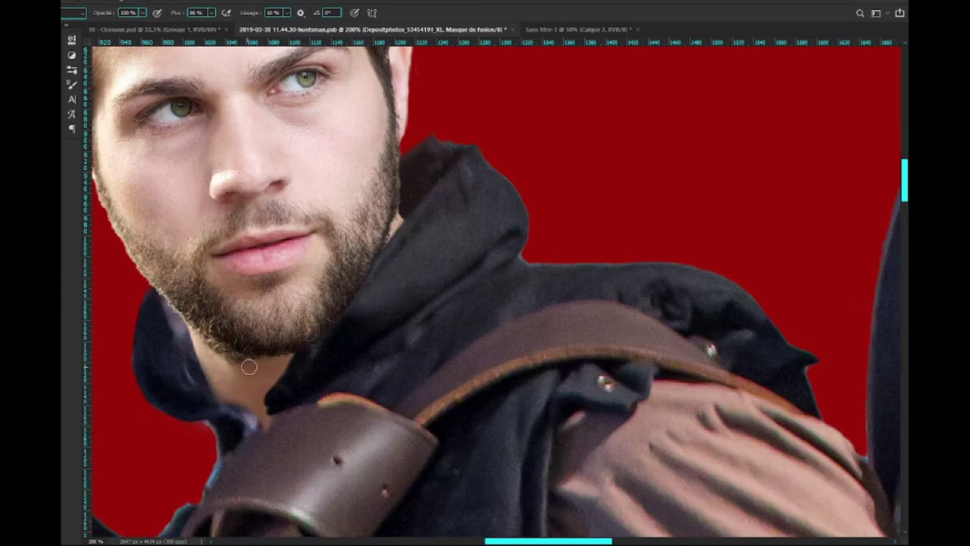
key("alt+bracketright")
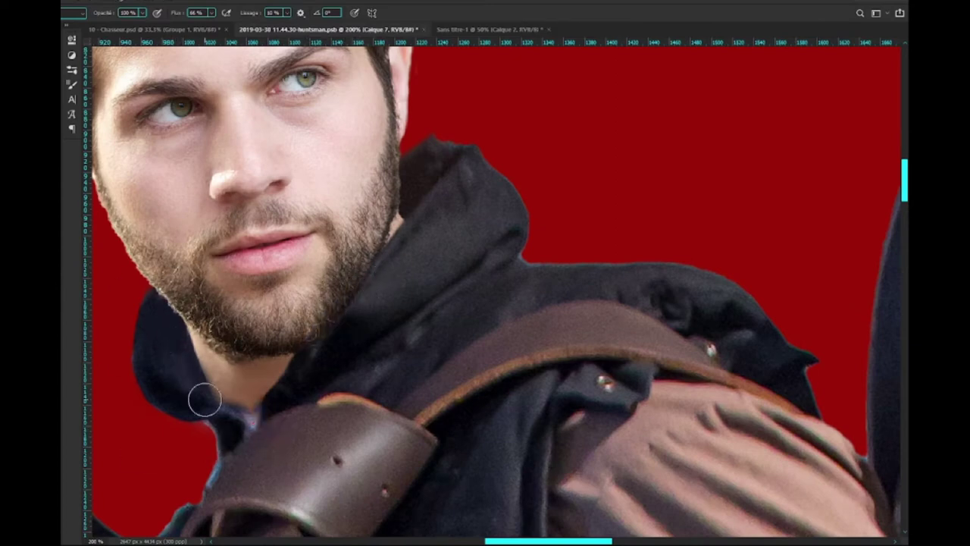
key("r")
key("h")
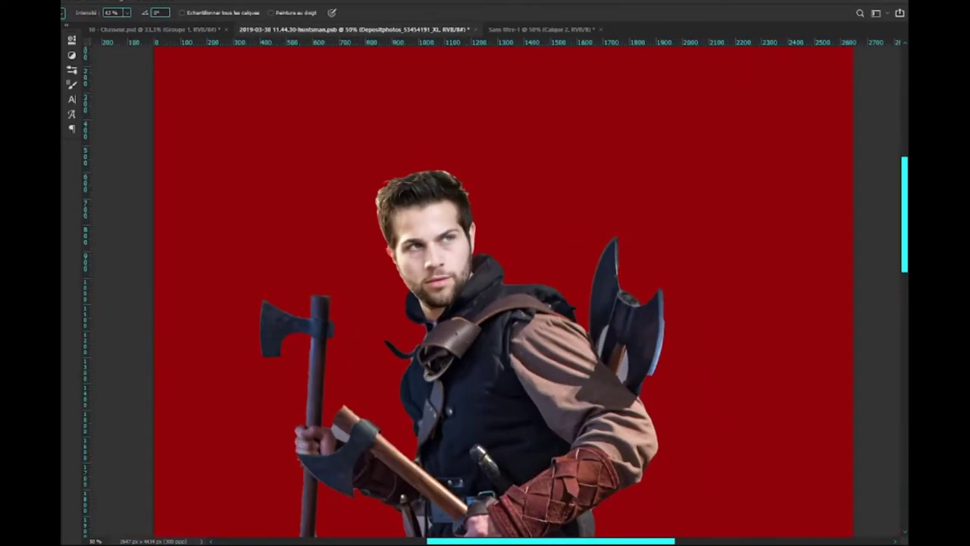
Tone the hunter with a Hue/Saturation layer and refine his mask edges around beard and hood
left_click_drag(233, 352, 155, 278)
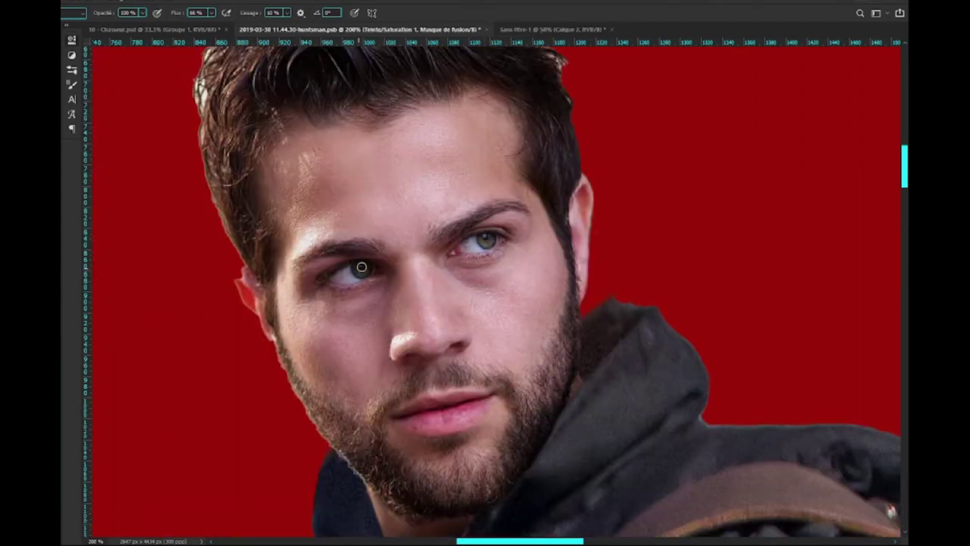
key("ctrl+2")
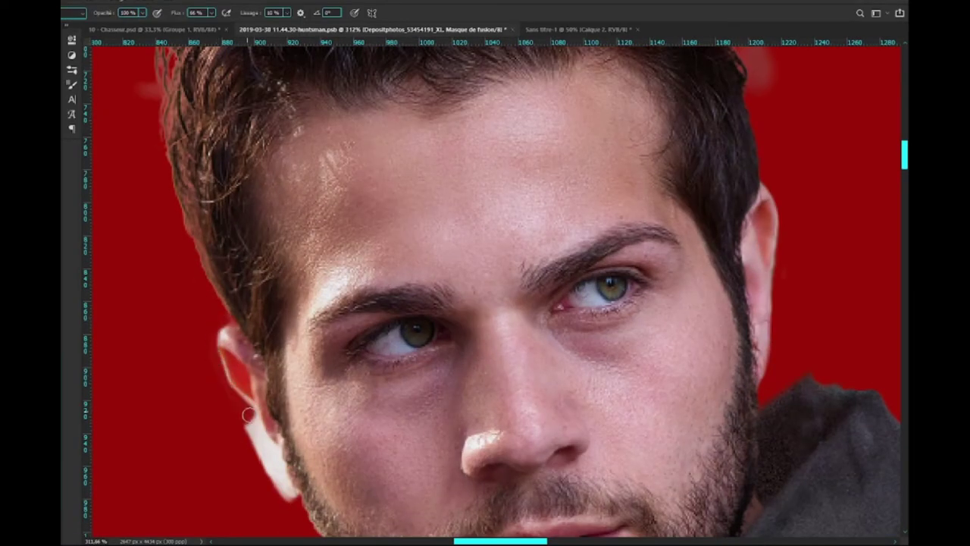
left_click_drag(249, 415, 216, 344)
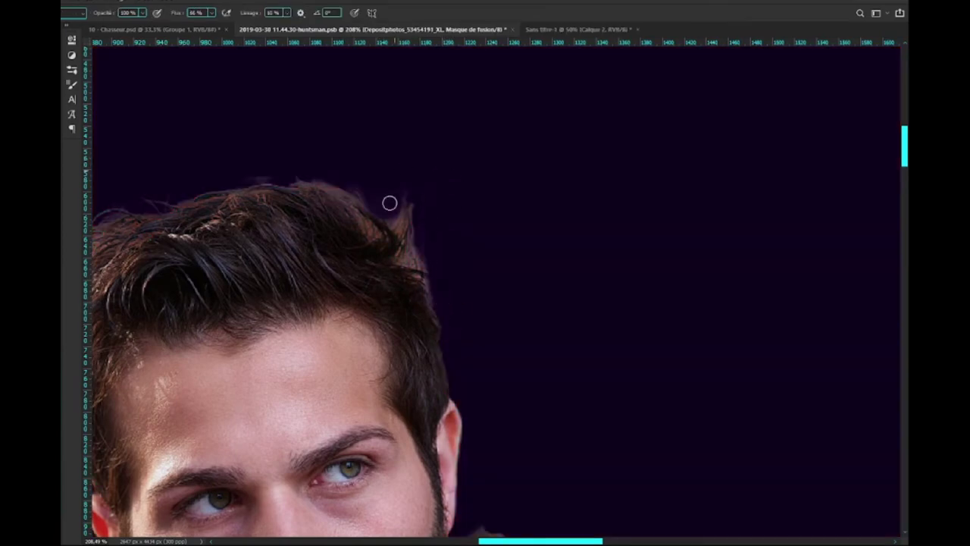
Swap the red backdrop for dark slate, inspect the hair edges, and reselect the layer mask
scroll(312, 217, "down", 2)
scroll(220, 444, "down", 2)
scroll(249, 352, "down", 2)
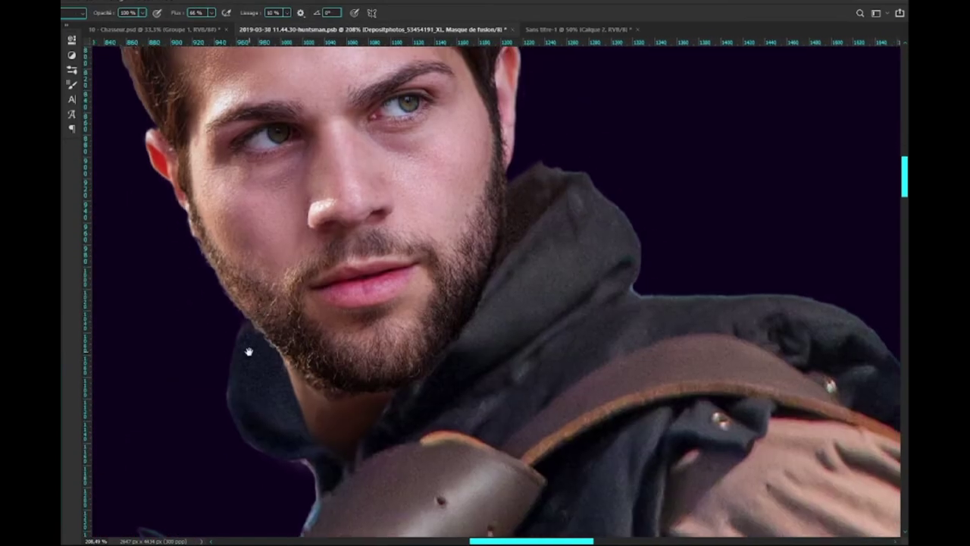
scroll(249, 351, "up", 1)
scroll(255, 433, "up", 4)
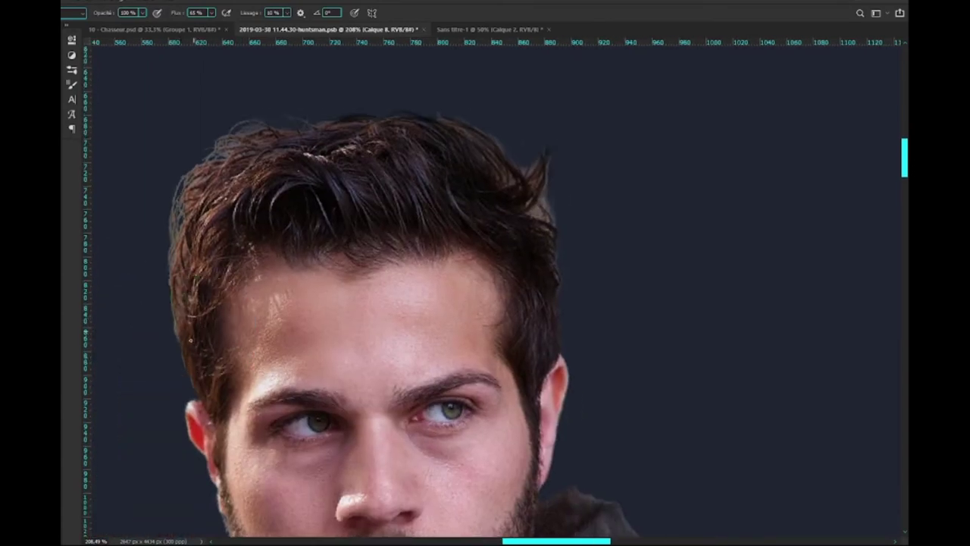
scroll(191, 340, "up", 2)
left_click_drag(276, 218, 199, 225)
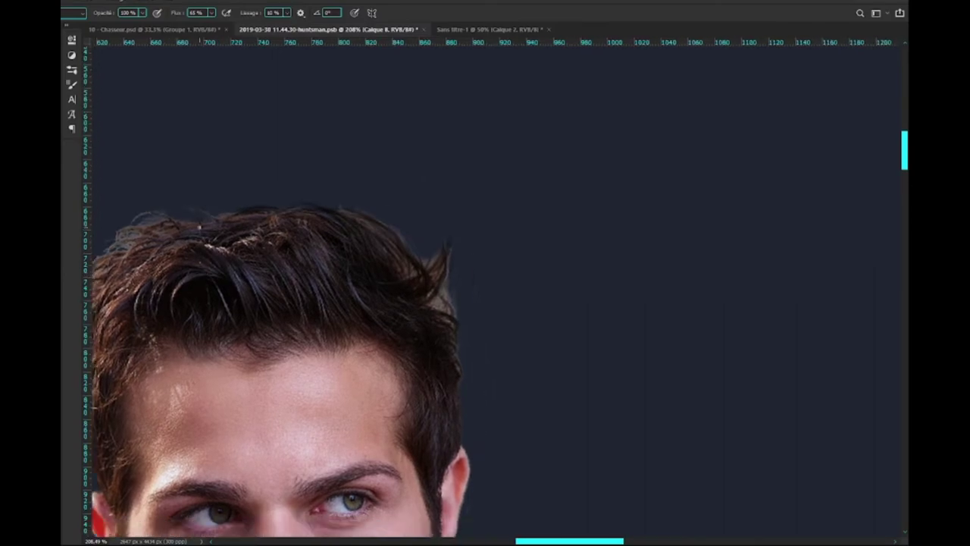
key("ctrl+comma")
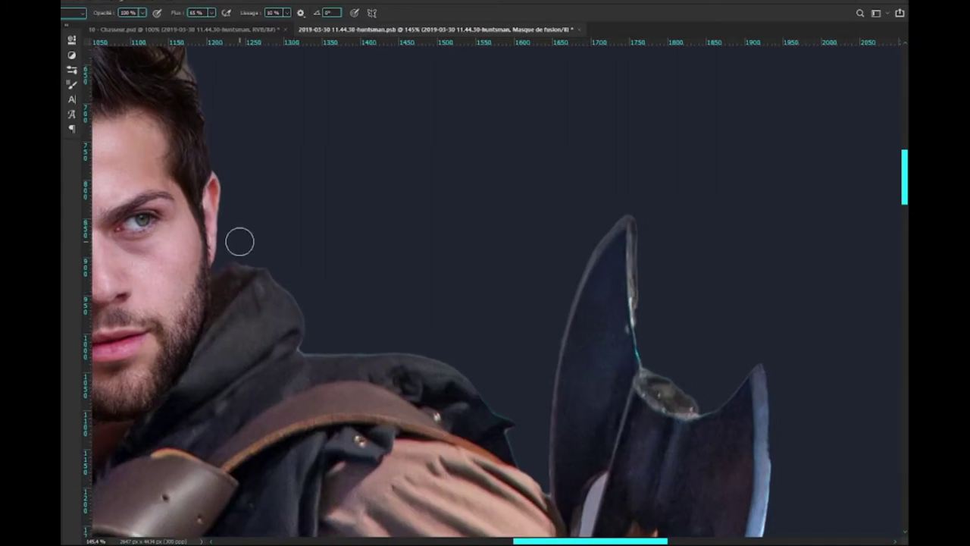
Paint black on the mask to remove the pale halo along the hood edge
left_click_drag(238, 241, 307, 345)
left_click_drag(237, 261, 307, 303)
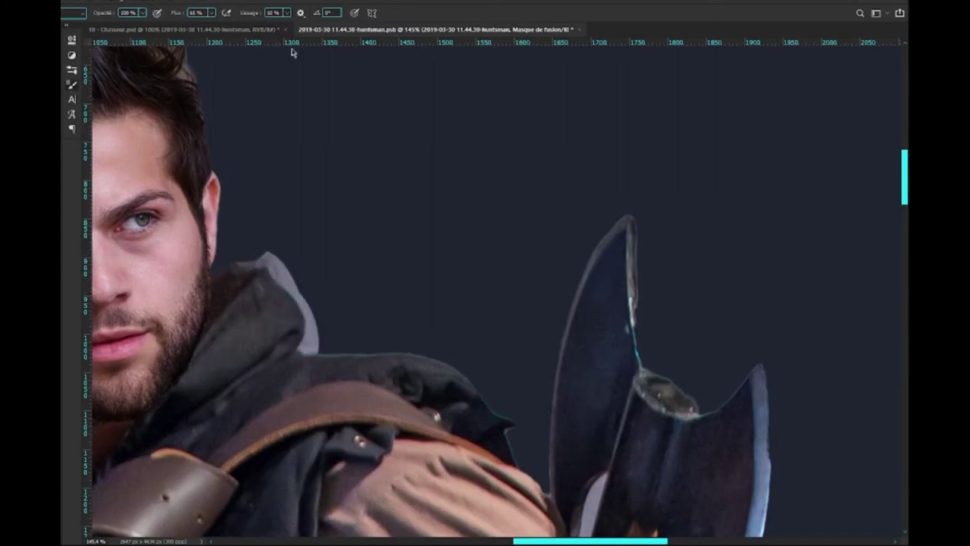
scroll(303, 333, "up", 3)
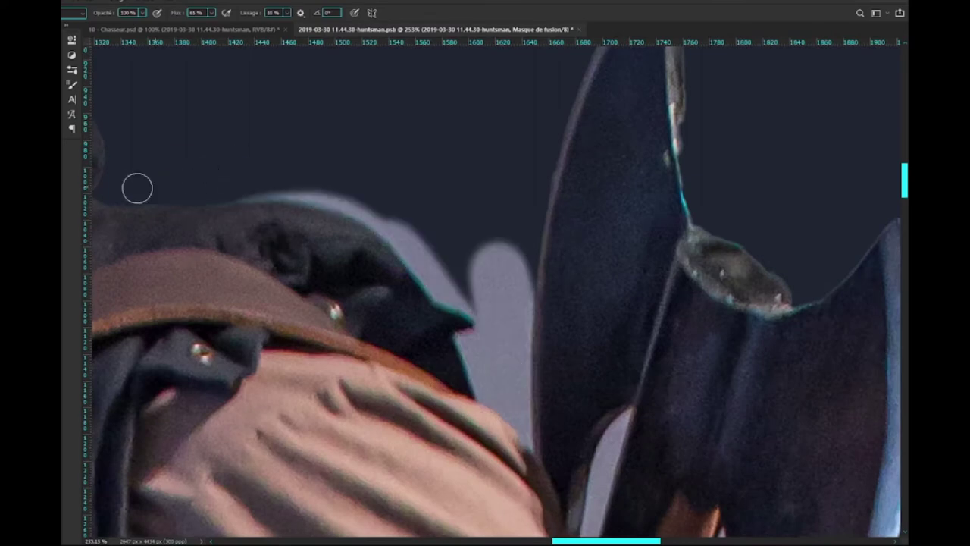
mouse_move(136, 188)
left_mouse_down()
mouse_move(412, 262)
mouse_move(462, 333)
mouse_move(505, 324)
mouse_move(297, 181)
left_mouse_up()
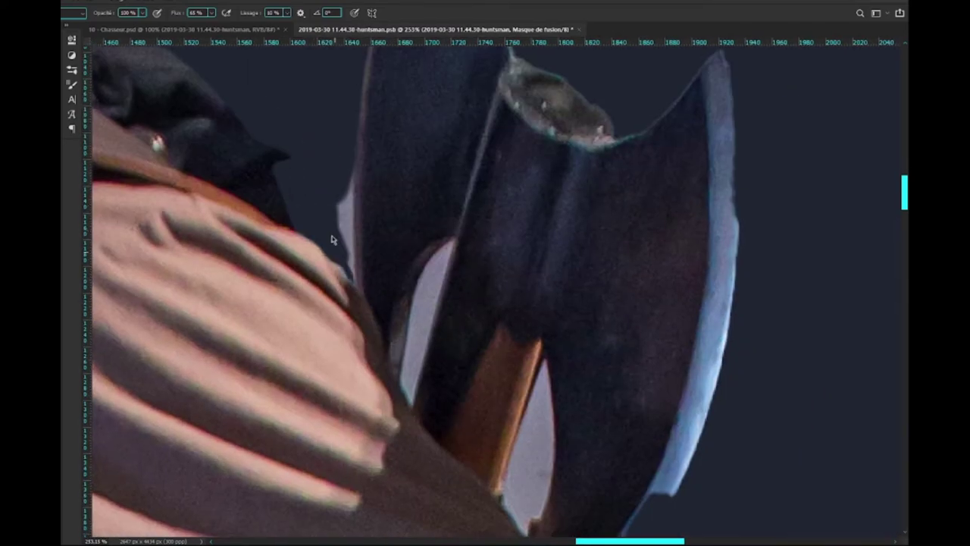
mouse_move(331, 239)
left_mouse_down()
mouse_move(359, 221)
mouse_move(181, 509)
left_mouse_up()
Mask out the halo near the top blade edge and the grey slivers beside the axe handle
mouse_move(251, 132)
left_mouse_down()
mouse_move(263, 103)
mouse_move(342, 216)
mouse_move(281, 143)
mouse_move(314, 396)
mouse_move(432, 226)
mouse_move(369, 305)
mouse_move(323, 219)
mouse_move(258, 227)
left_mouse_up()
scroll(416, 289, "down", 4)
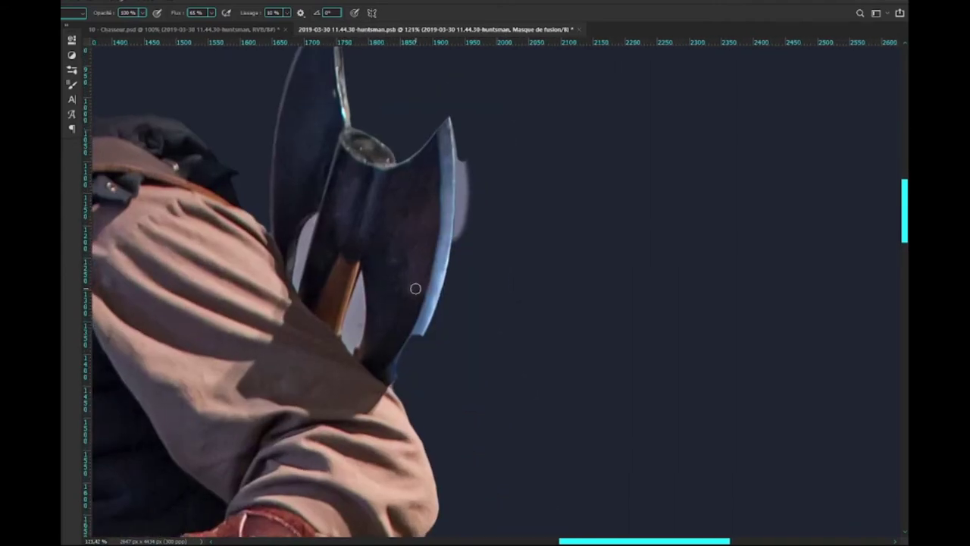
scroll(325, 219, "up", 3)
left_click_drag(314, 260, 288, 328)
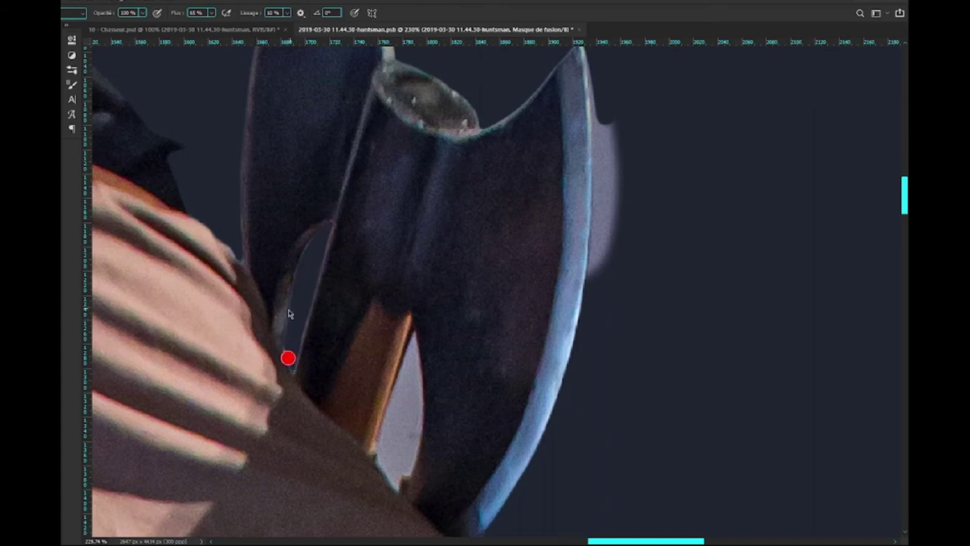
left_click_drag(413, 392, 408, 457)
left_click_drag(415, 334, 408, 447)
left_click_drag(408, 448, 397, 346)
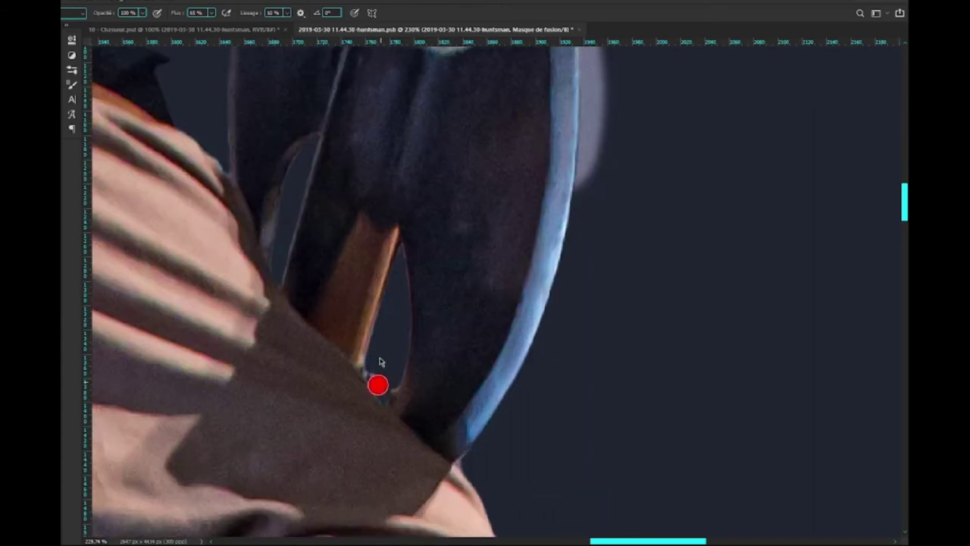
Clean the fringes beside the bracer, along the axe handle and around the small axe blade
left_click_drag(587, 132, 450, 299)
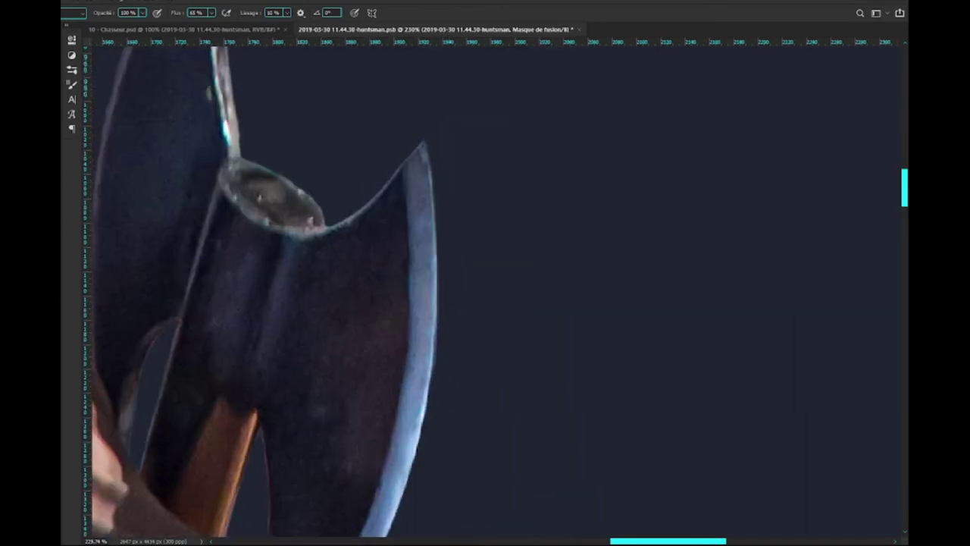
scroll(356, 372, "down", 3)
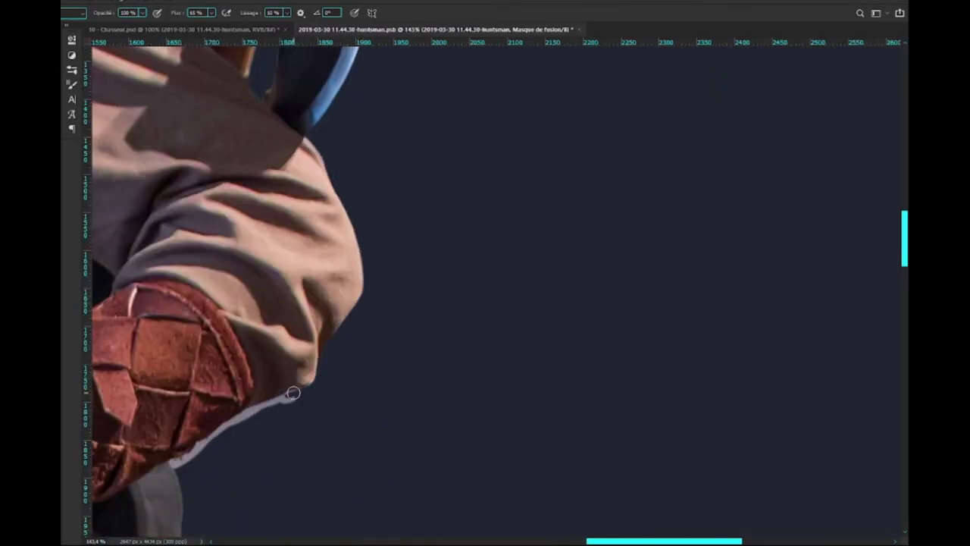
left_click_drag(294, 393, 246, 418)
mouse_move(205, 436)
left_mouse_down()
mouse_move(320, 348)
mouse_move(333, 154)
left_mouse_up()
left_click_drag(354, 288, 371, 386)
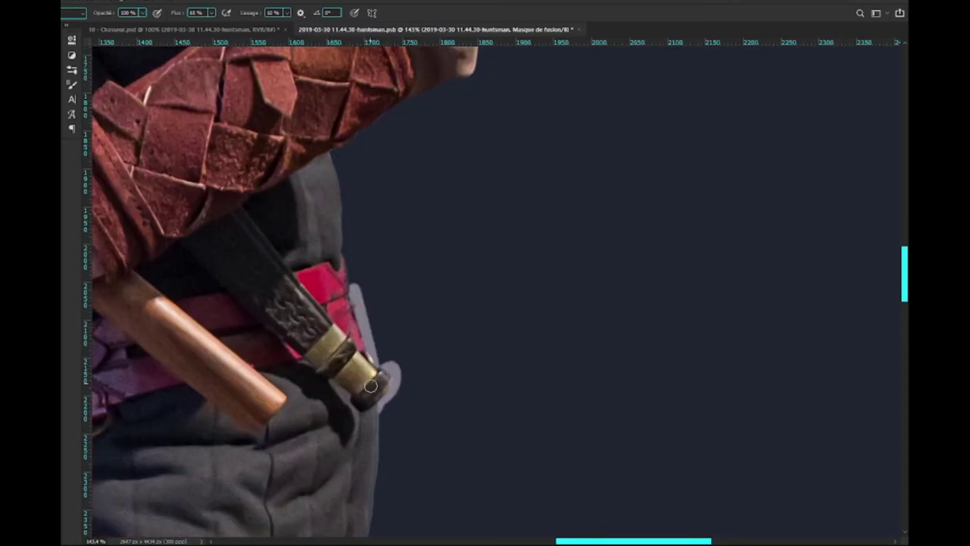
mouse_move(360, 324)
left_mouse_down()
mouse_move(352, 280)
mouse_move(438, 126)
left_mouse_up()
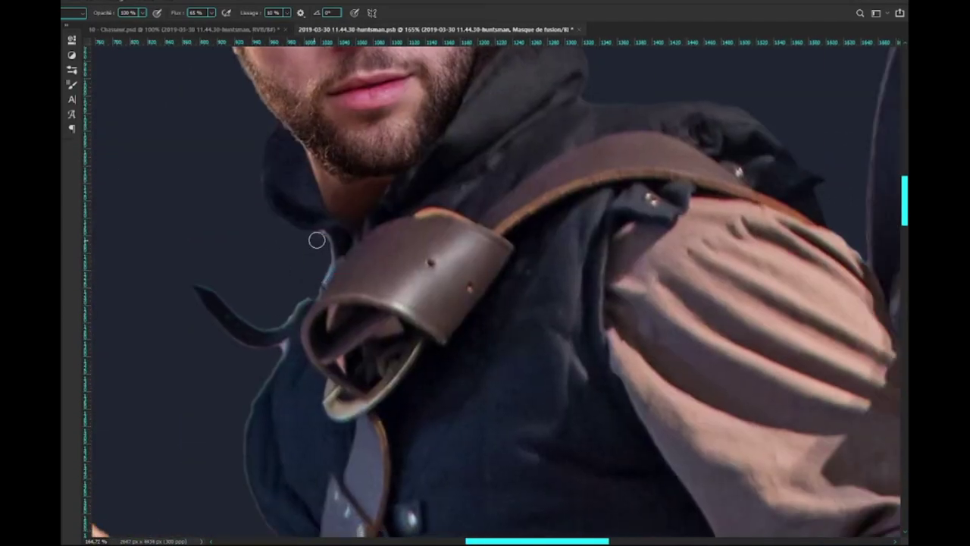
mouse_move(316, 241)
left_mouse_down()
mouse_move(193, 296)
mouse_move(292, 304)
mouse_move(200, 254)
mouse_move(208, 325)
left_mouse_up()
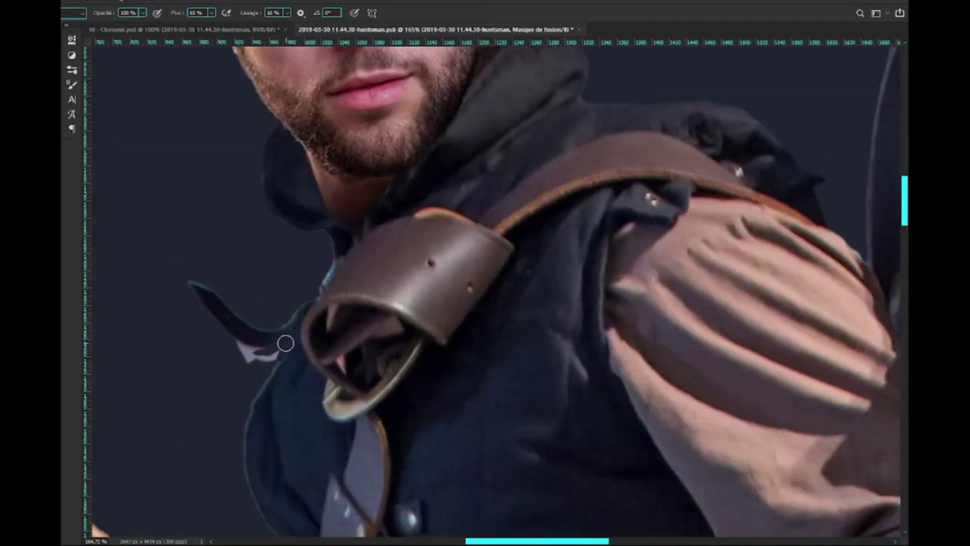
scroll(226, 443, "down", 5)
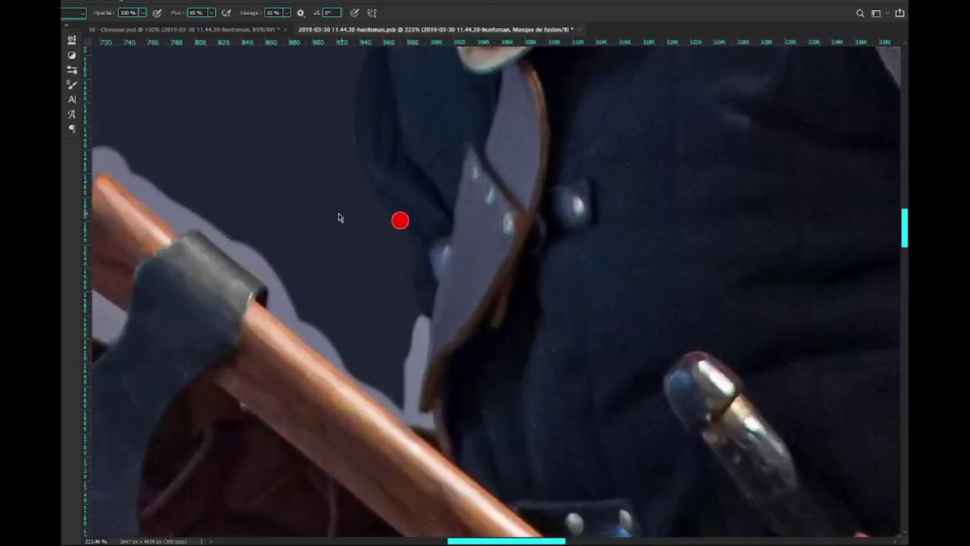
Paint black on the hunter's mask to remove the pale halo around the handle tops and the blade's left fringe
left_click_drag(419, 314, 412, 376)
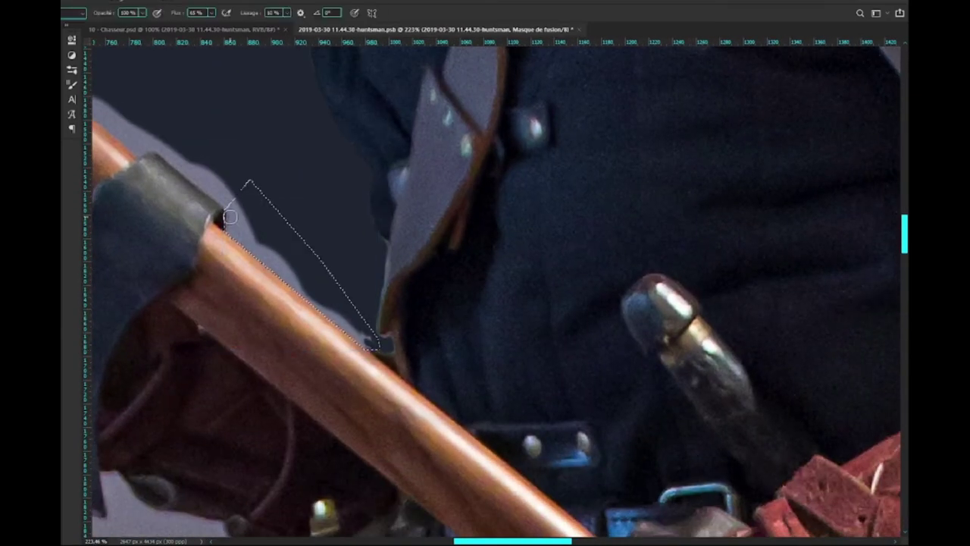
left_click(379, 342, "shift")
left_click_drag(286, 331, 227, 250)
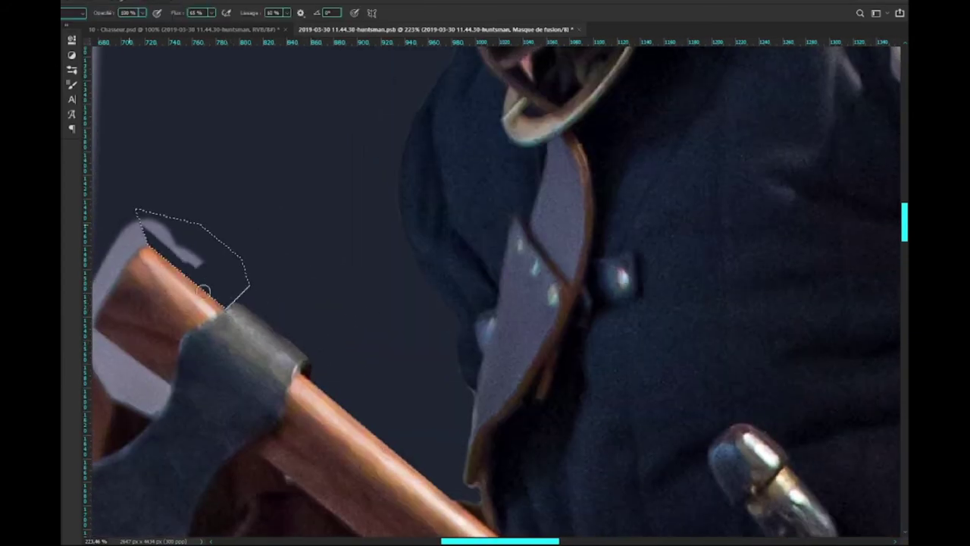
left_click_drag(304, 220, 351, 358)
left_click_drag(277, 296, 270, 306)
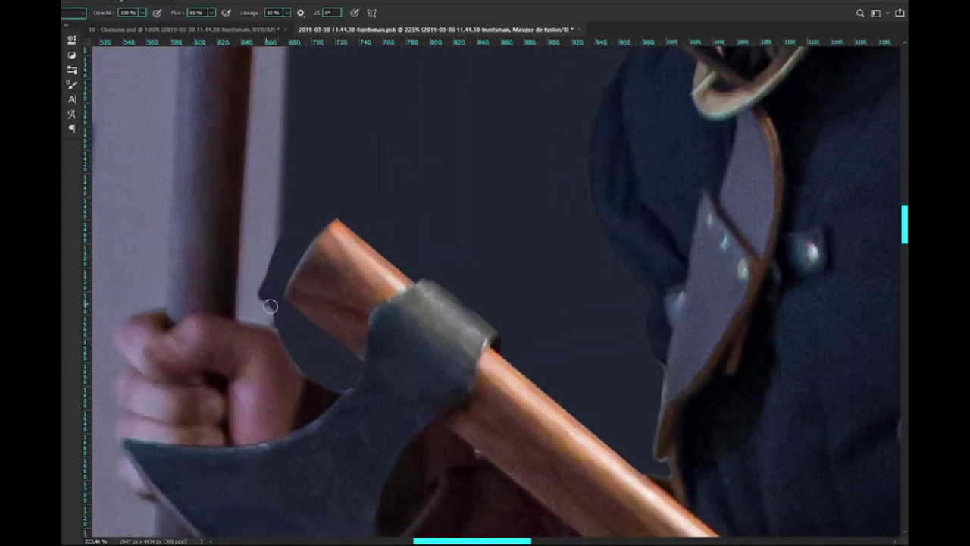
scroll(269, 298, "down", 5)
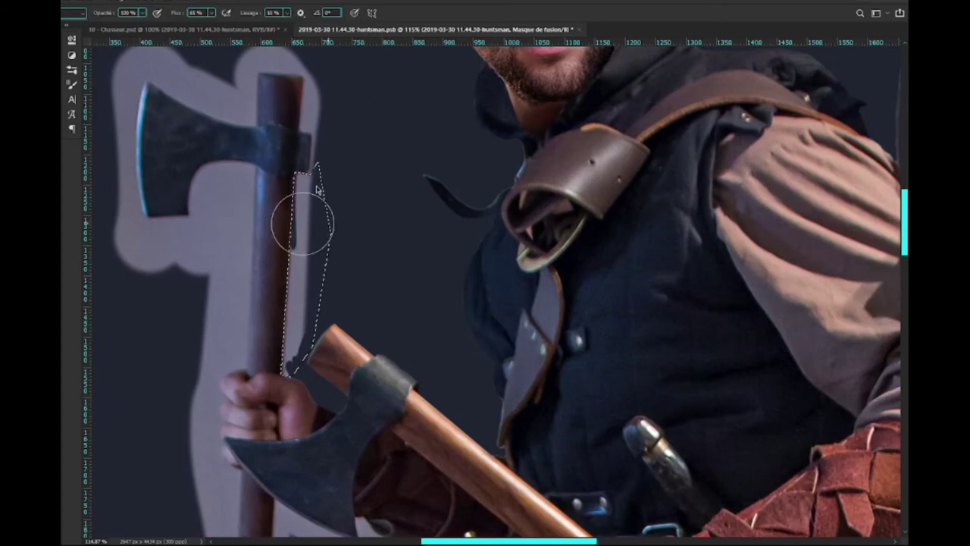
scroll(282, 291, "up", 5)
left_click_drag(282, 291, 236, 162)
mouse_move(326, 242)
left_mouse_down()
mouse_move(293, 360)
mouse_move(298, 189)
mouse_move(253, 165)
mouse_move(372, 227)
mouse_move(245, 265)
mouse_move(325, 223)
left_mouse_up()
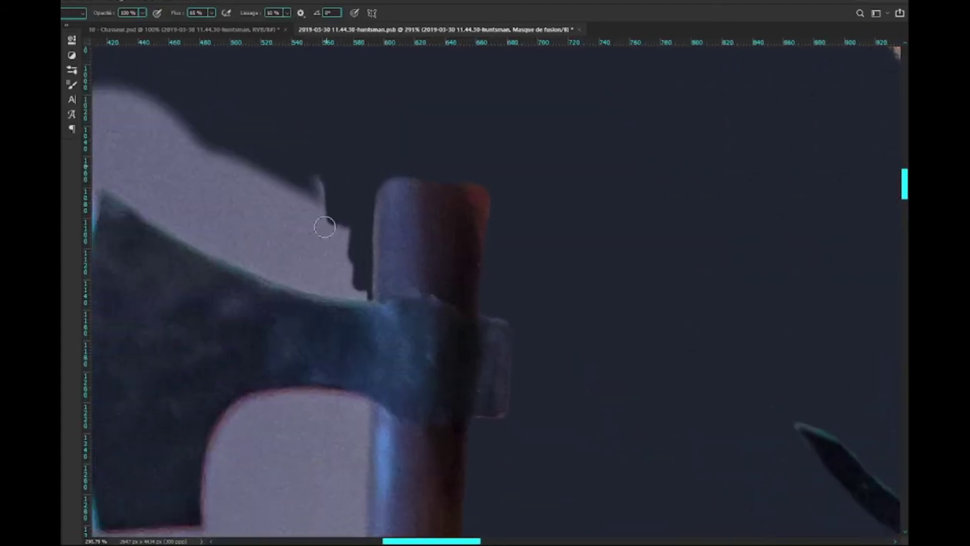
scroll(313, 175, "up", 2)
mouse_move(313, 175)
left_mouse_down()
mouse_move(217, 503)
mouse_move(256, 206)
mouse_move(281, 297)
mouse_move(234, 274)
mouse_move(314, 451)
mouse_move(401, 277)
mouse_move(336, 255)
mouse_move(294, 256)
mouse_move(329, 310)
mouse_move(251, 423)
left_mouse_up()
Lasso the leftover background by the hand, fill it black on the mask, and paint the hand edge
scroll(251, 422, "down", 3)
key("l")
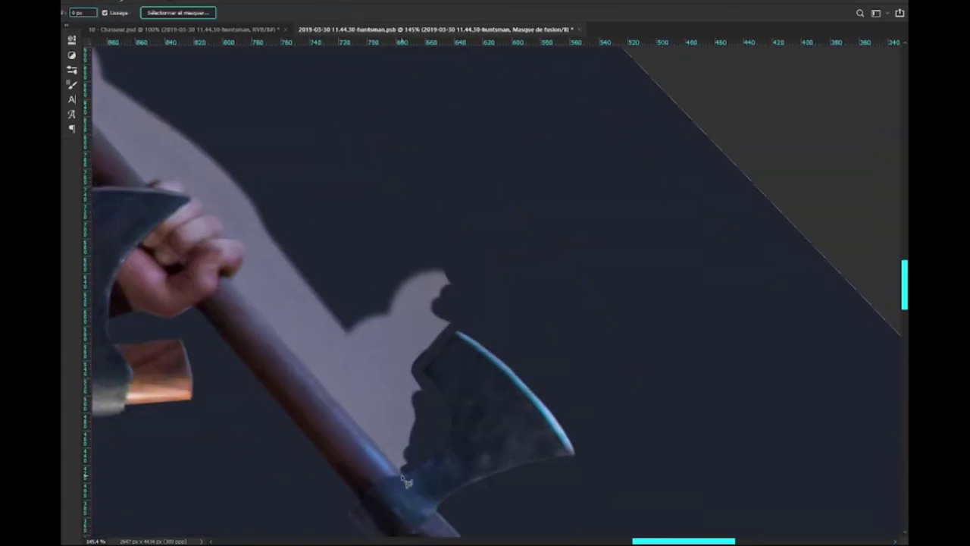
double_click(431, 365)
key("alt+BackSpace")
key("b")
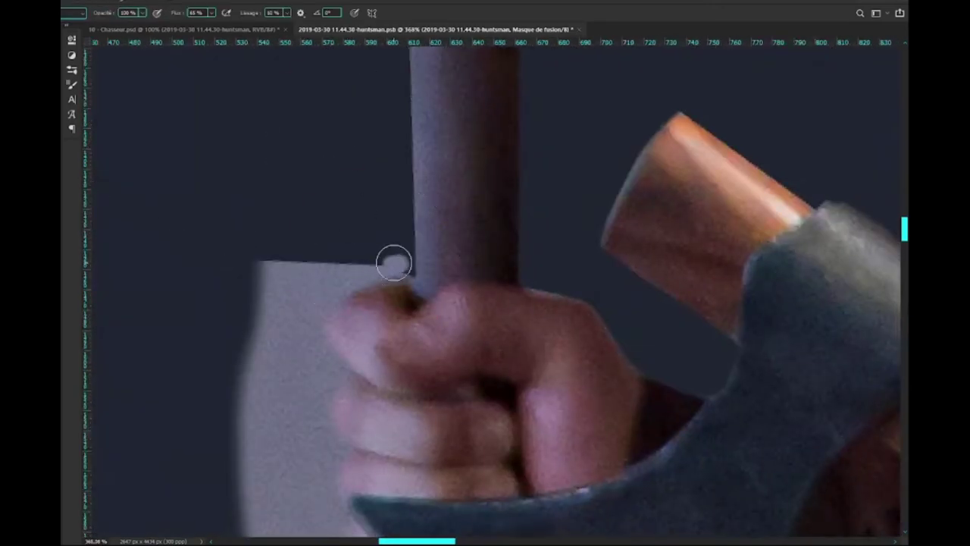
mouse_move(359, 264)
left_mouse_down()
mouse_move(206, 238)
mouse_move(206, 412)
mouse_move(148, 216)
left_mouse_up()
scroll(245, 260, "down", 2)
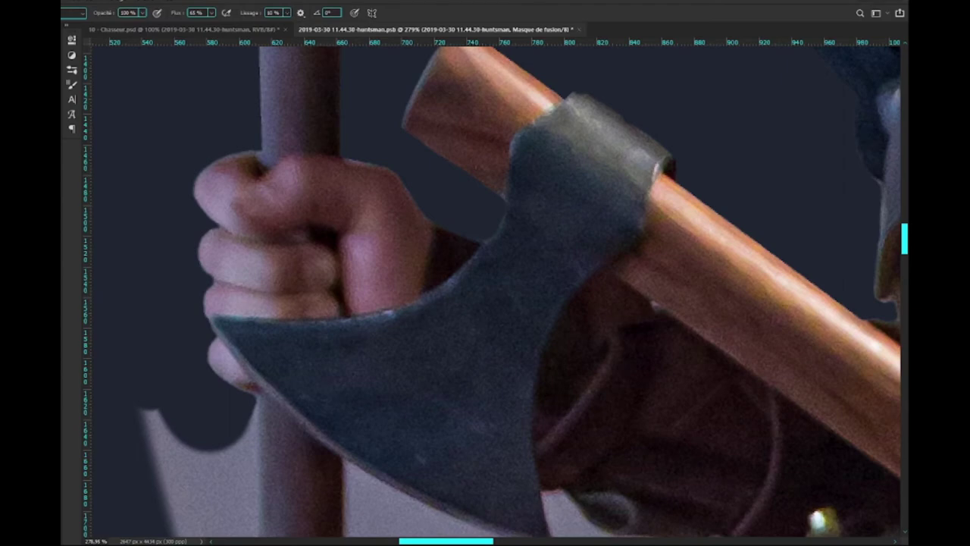
scroll(485, 288, "down", 3)
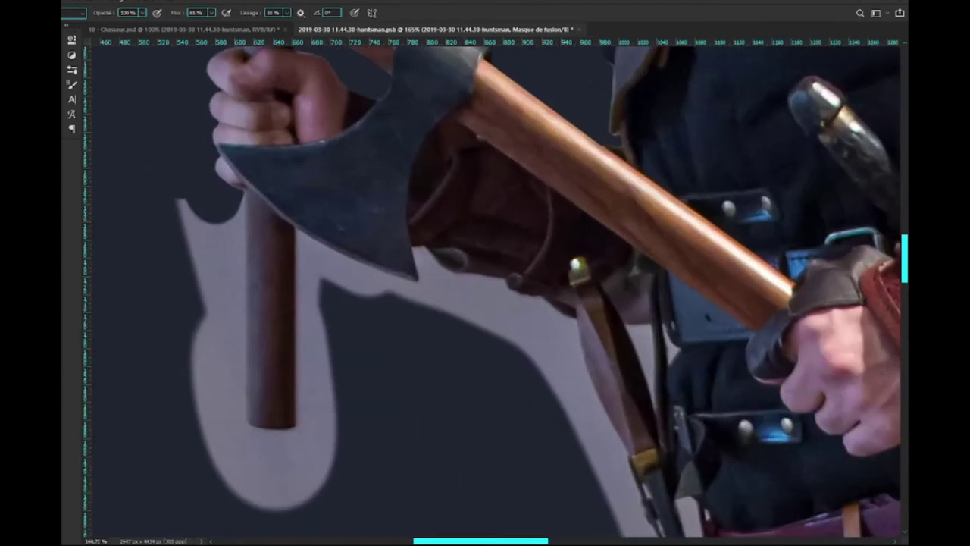
Mask out the strip left of the axe handle and the grey strip below it
key("l")
left_click(141, 180)
double_click(240, 444)
key("alt+BackSpace")
key("b")
left_click_drag(290, 436, 304, 489)
Outline and paint out the leftover background along the blade's left edge
key("l")
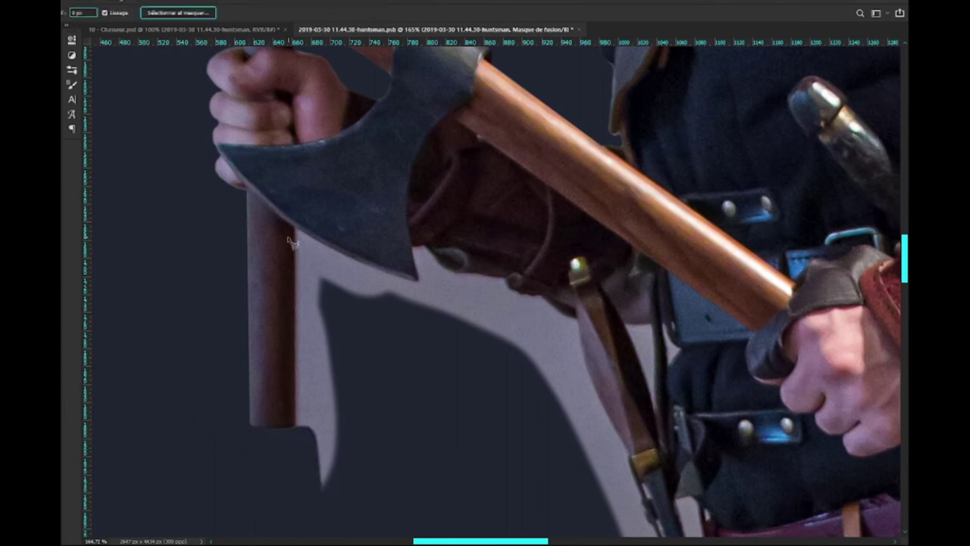
left_click_drag(357, 220, 326, 487)
key("b")
scroll(326, 485, "up", 5)
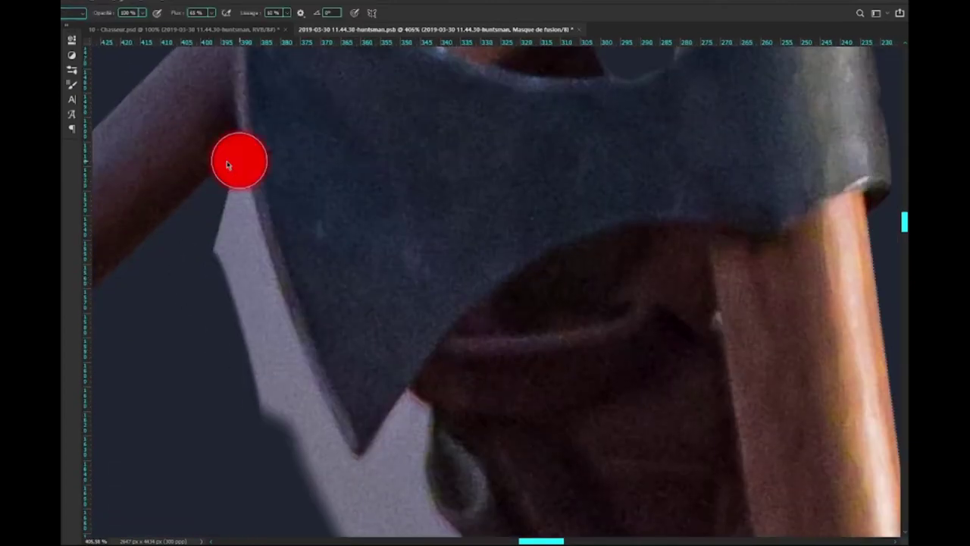
left_click_drag(238, 158, 303, 382)
mouse_move(353, 463)
left_mouse_down()
mouse_move(256, 263)
mouse_move(280, 364)
left_mouse_up()
scroll(227, 257, "down", 3)
scroll(227, 258, "right", 2)
mouse_move(158, 244)
left_mouse_down()
mouse_move(281, 299)
mouse_move(274, 258)
left_mouse_up()
scroll(274, 258, "down", 3)
mouse_move(220, 190)
left_mouse_down()
mouse_move(271, 362)
mouse_move(381, 480)
left_mouse_up()
With the canvas view rotated, paint out background along the handle edges and the strap's edge
key("r")
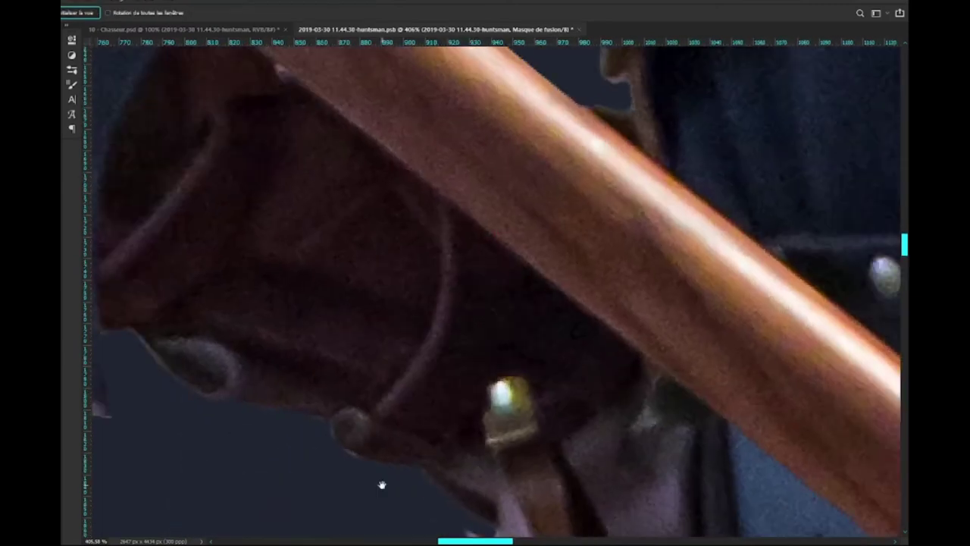
left_click_drag(440, 425, 403, 306)
scroll(403, 305, "right", 4)
scroll(403, 305, "down", 2)
mouse_move(386, 216)
left_mouse_down()
mouse_move(416, 264)
mouse_move(364, 405)
mouse_move(360, 207)
mouse_move(308, 320)
left_mouse_up()
scroll(308, 321, "down", 3)
scroll(356, 422, "down", 3)
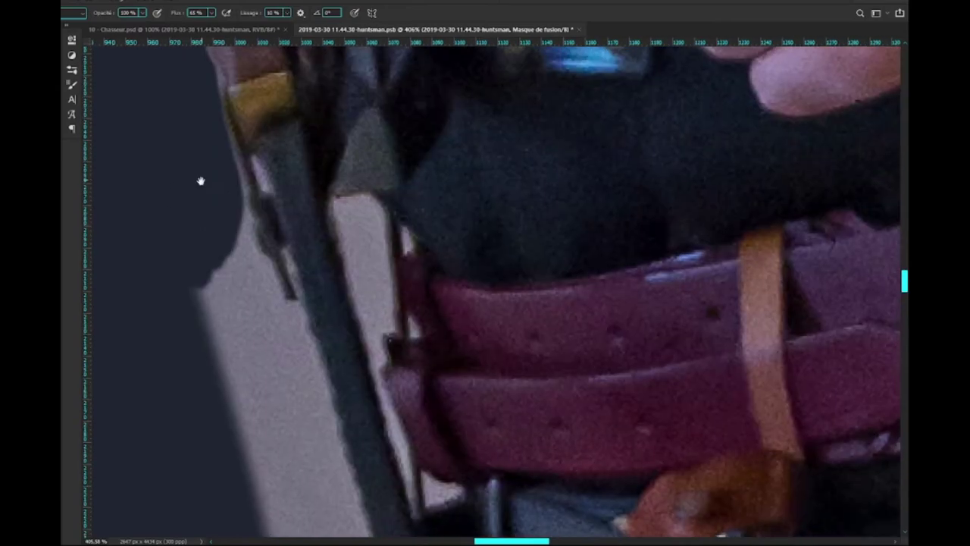
Reset the view upright and paint out remaining background along the strap's left edge and belt
key("r")
left_click_drag(199, 177, 211, 350)
key("Escape")
scroll(309, 416, "down", 3)
scroll(258, 258, "up", 3)
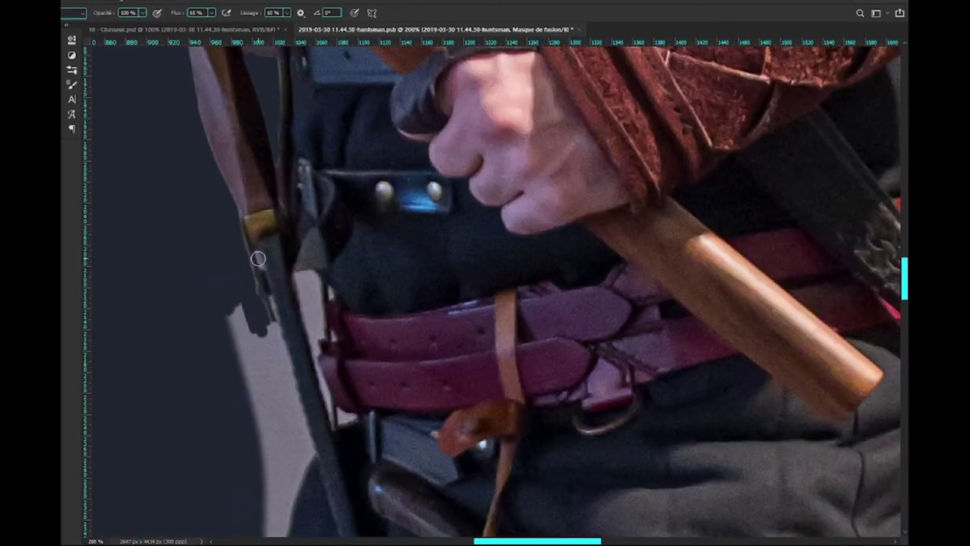
left_click_drag(279, 340, 283, 402)
scroll(283, 403, "down", 3)
left_click_drag(265, 197, 241, 342)
scroll(241, 342, "up", 2)
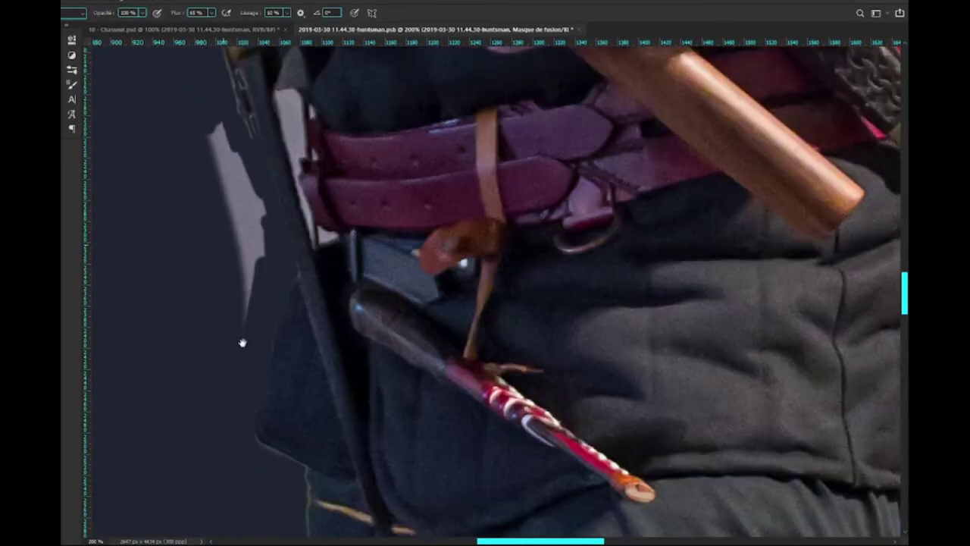
scroll(311, 231, "up", 3)
left_click_drag(311, 232, 258, 393)
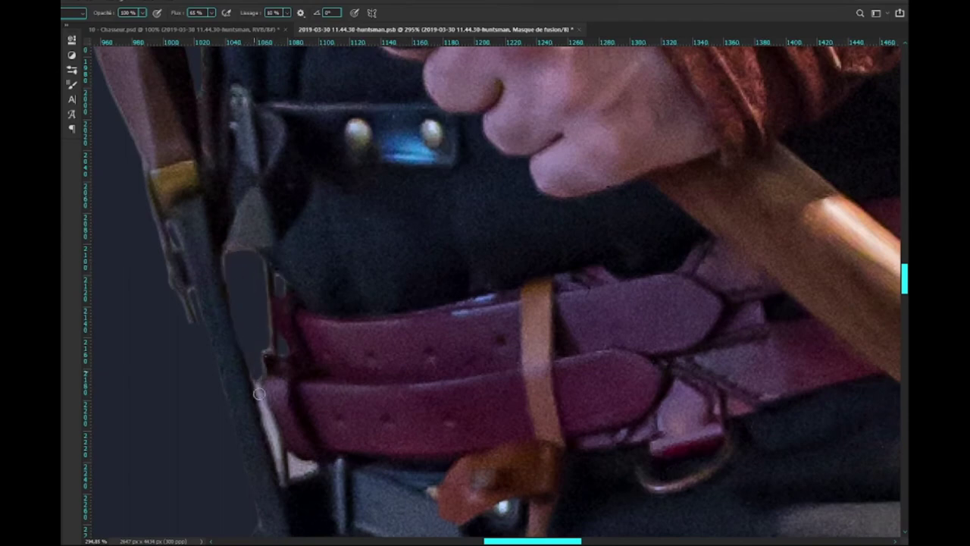
scroll(315, 468, "down", 5)
scroll(251, 368, "up", 1)
scroll(286, 266, "up", 2)
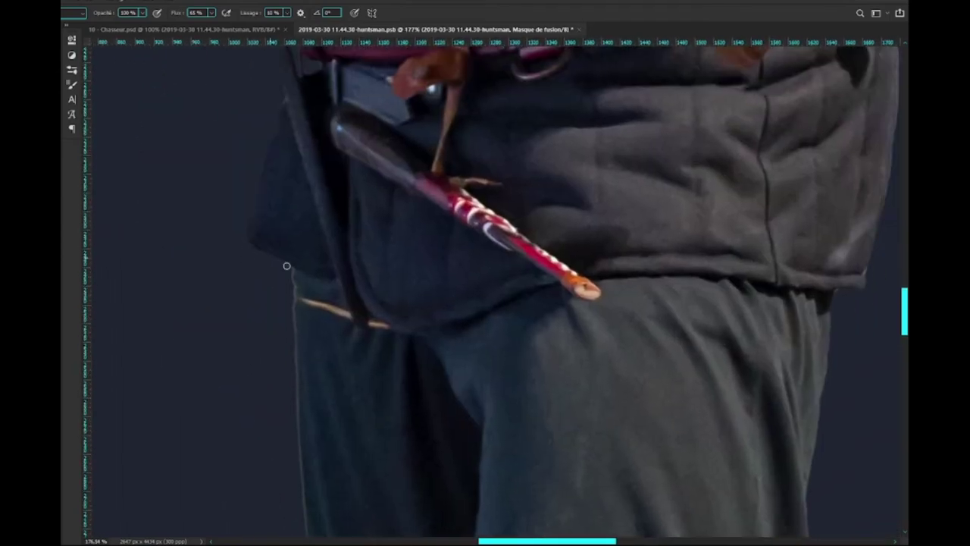
scroll(272, 229, "up", 1)
scroll(272, 229, "down", 3)
On the Chasseur.psd cover, try masking the glow off the coat edge, undoing the stroke
scroll(253, 425, "down", 5)
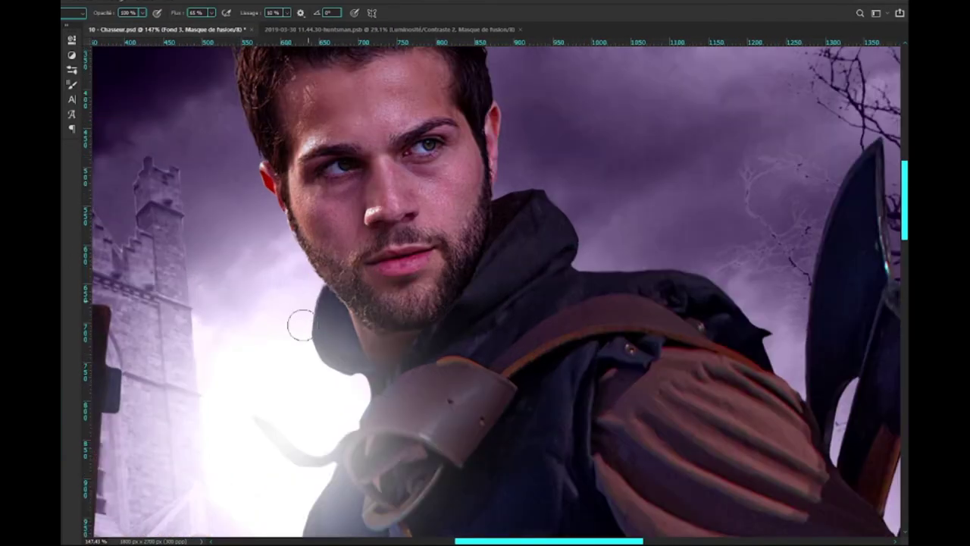
left_click(357, 405)
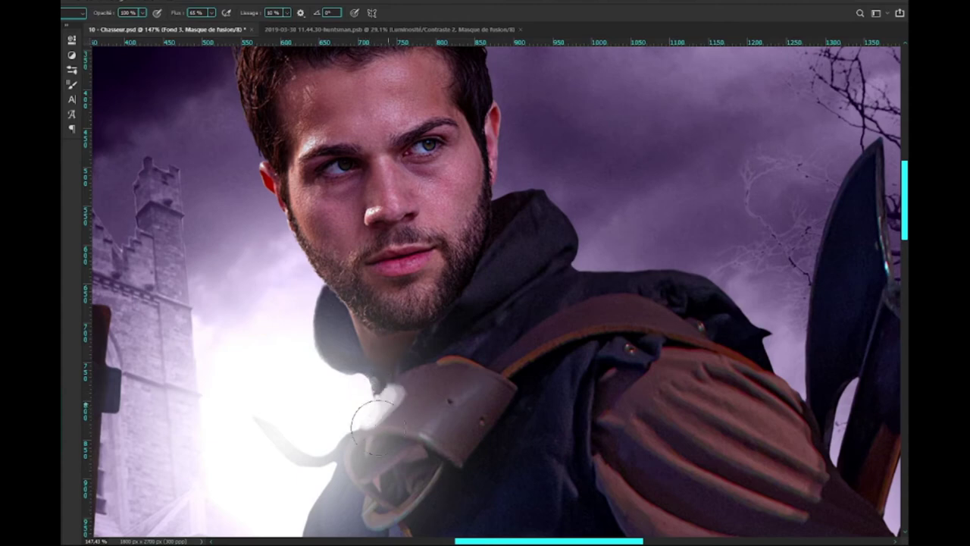
scroll(327, 292, "down", 3)
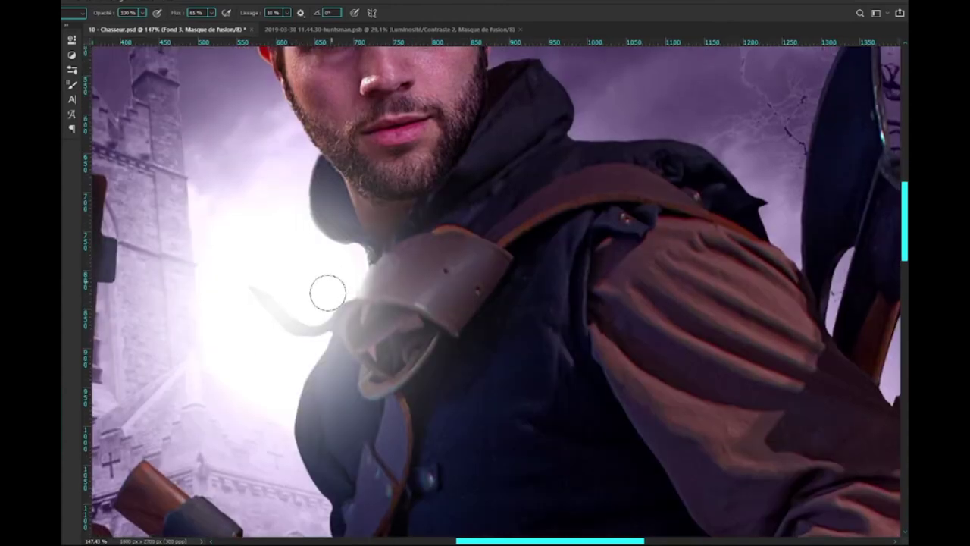
scroll(266, 394, "down", 3)
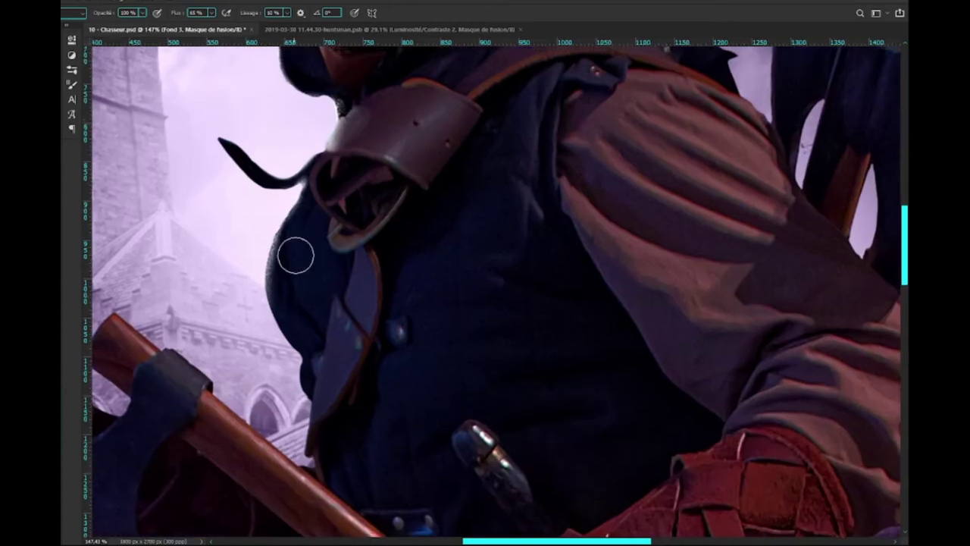
left_click_drag(320, 409, 322, 447)
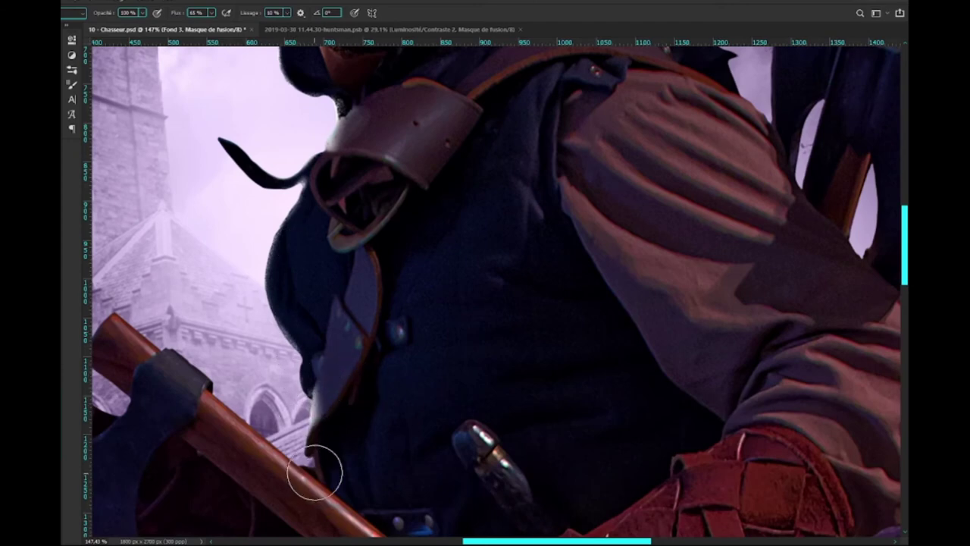
key("ctrl+z")
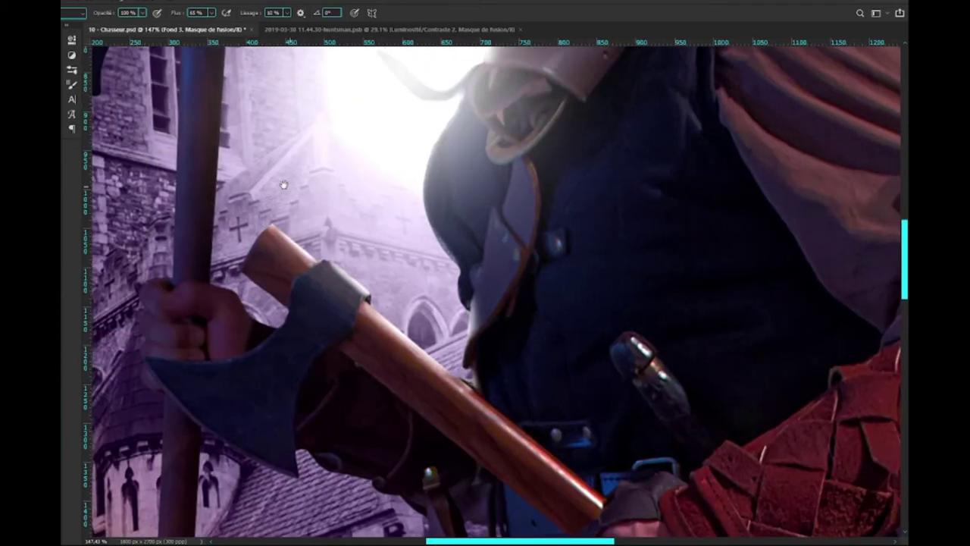
Mask the glow over the coat and along the axe handle's right side
left_click_drag(168, 401, 328, 318)
scroll(239, 281, "up", 5)
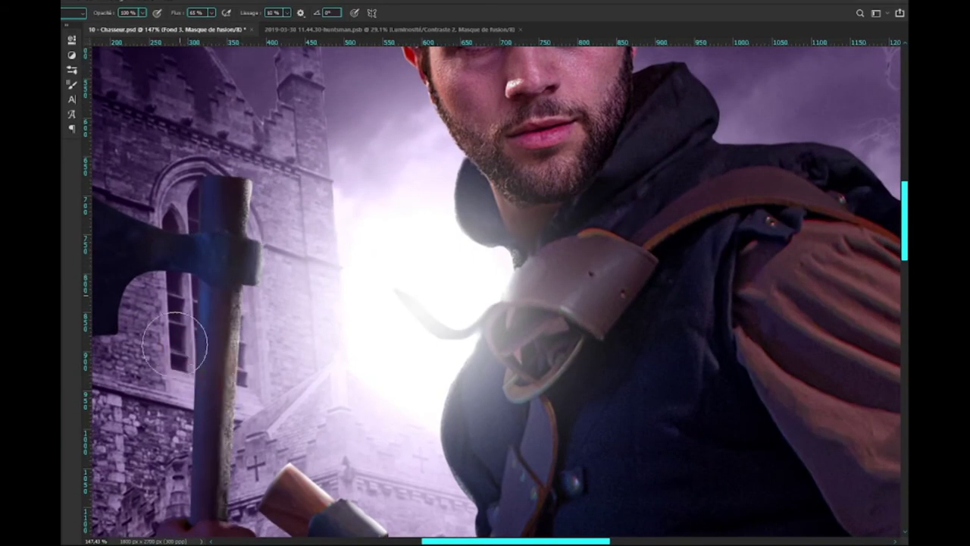
scroll(225, 364, "down", 2)
scroll(231, 396, "down", 2)
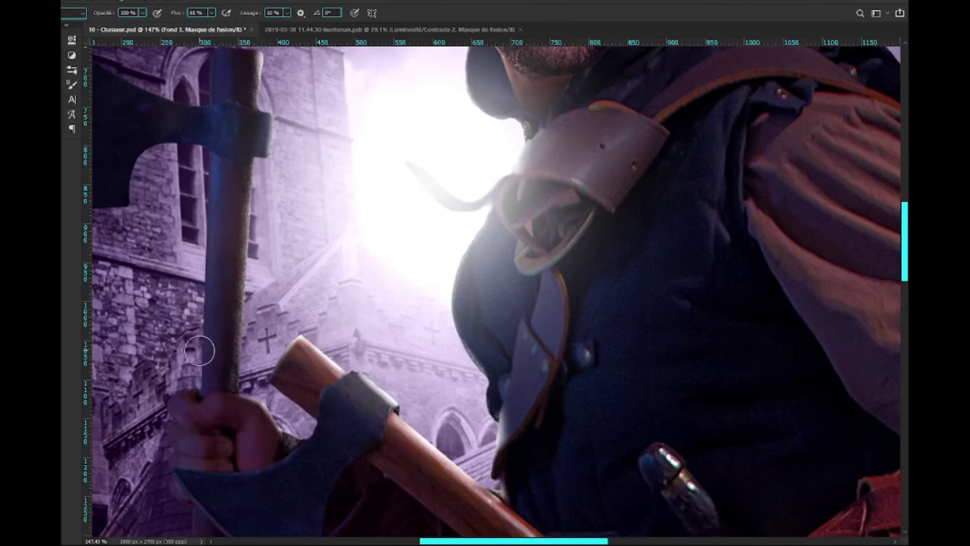
scroll(266, 341, "up", 5)
scroll(291, 307, "left", 3)
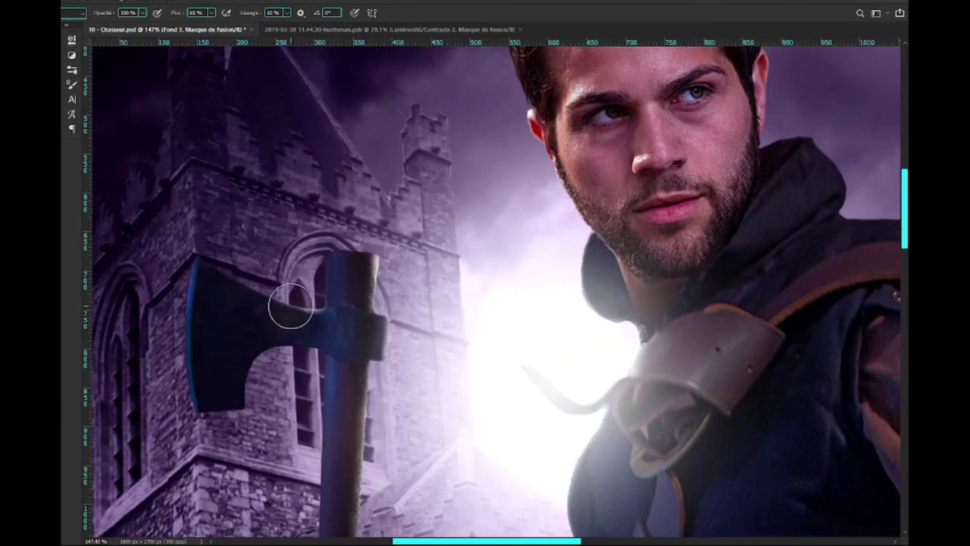
scroll(249, 354, "up", 3)
scroll(249, 355, "right", 6)
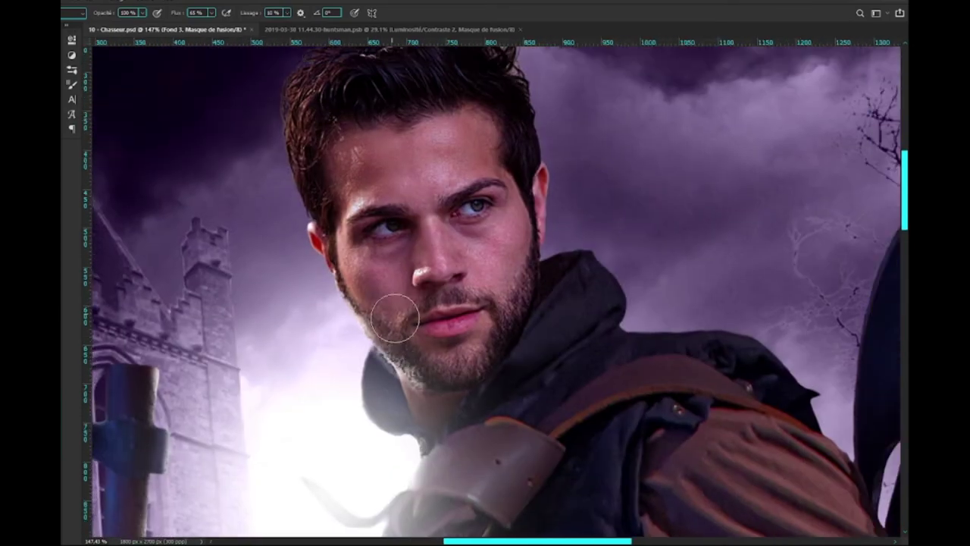
scroll(385, 369, "down", 8)
scroll(385, 368, "right", 7)
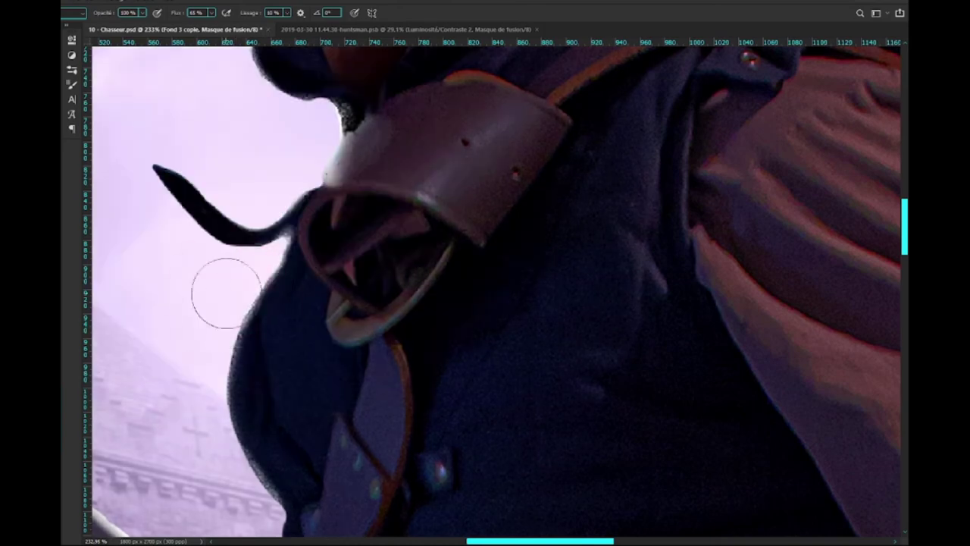
scroll(227, 288, "down", 5)
scroll(255, 383, "down", 4)
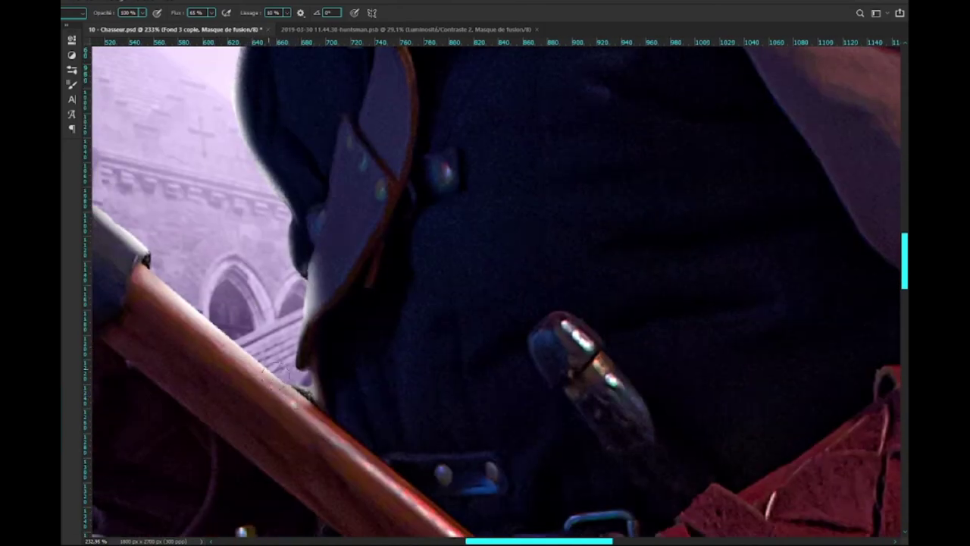
scroll(485, 288, "up", 4)
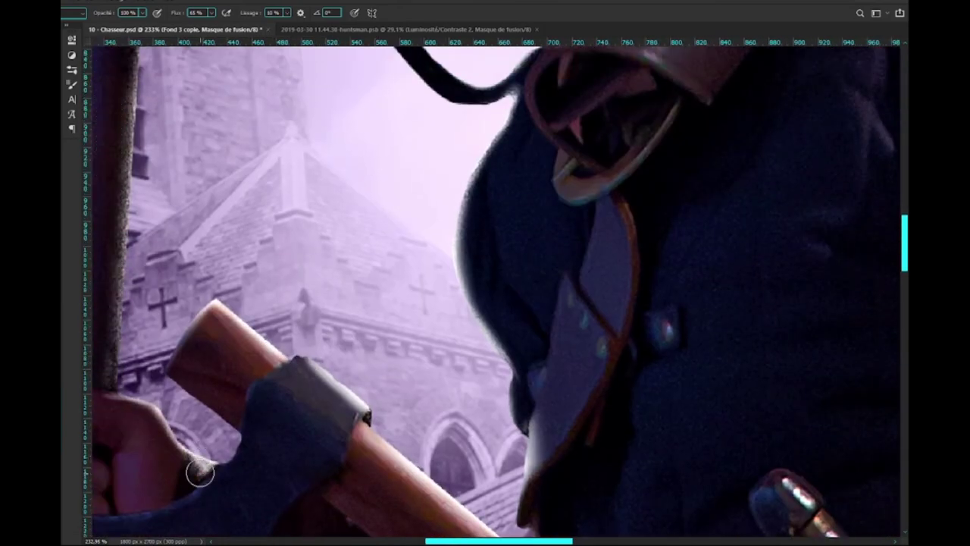
scroll(201, 473, "up", 4)
scroll(242, 282, "down", 4)
scroll(243, 282, "down", 5)
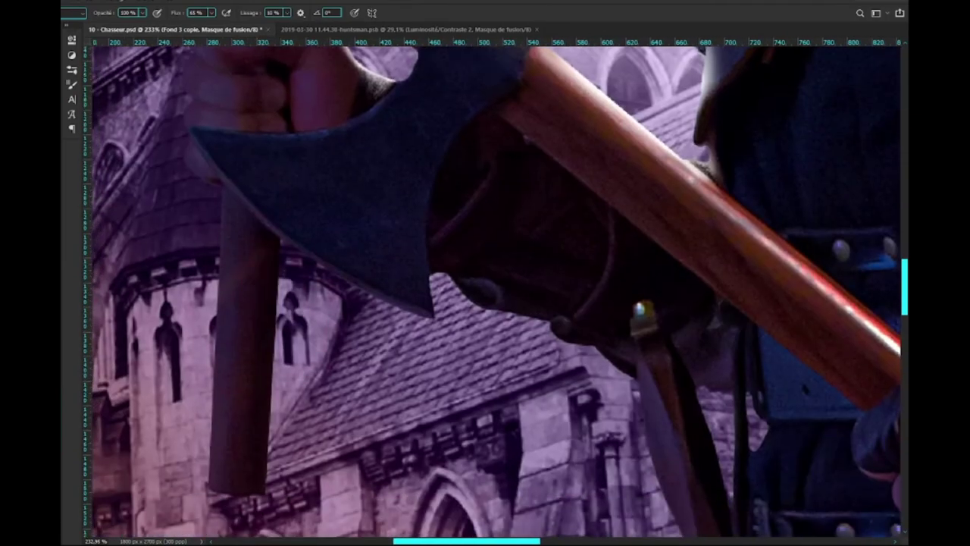
left_click_drag(267, 240, 261, 492)
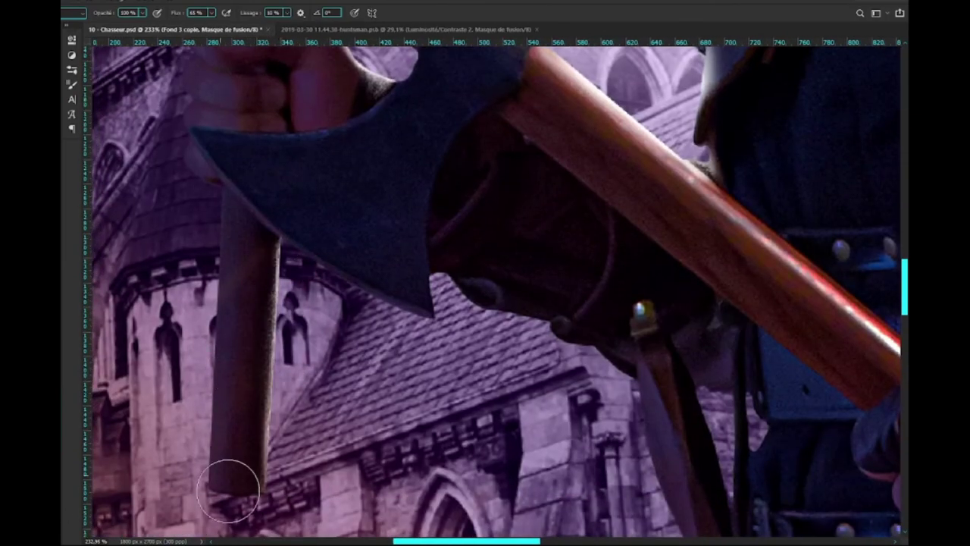
Mask the glow spilling over the hunter's jaw edge, then zoom out to check
scroll(234, 480, "right", 5)
scroll(329, 448, "right", 3)
scroll(334, 305, "up", 5)
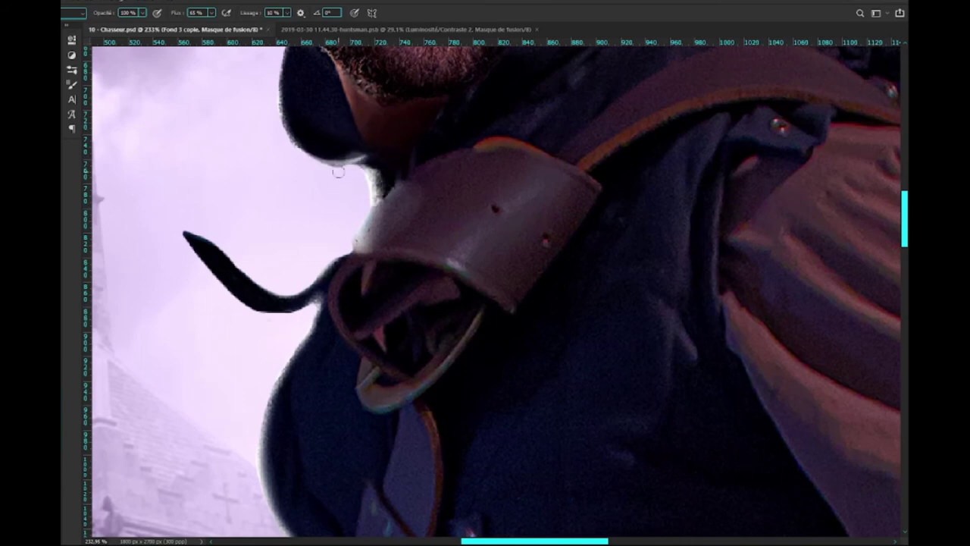
scroll(277, 141, "up", 5)
left_click_drag(228, 227, 315, 281)
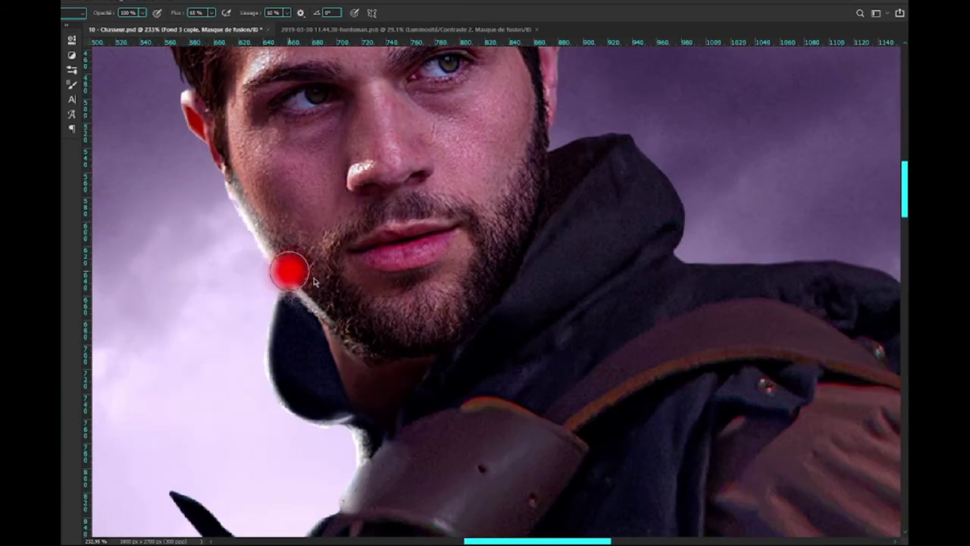
key("ctrl+minus")
key("ctrl+minus")
key("ctrl+minus")
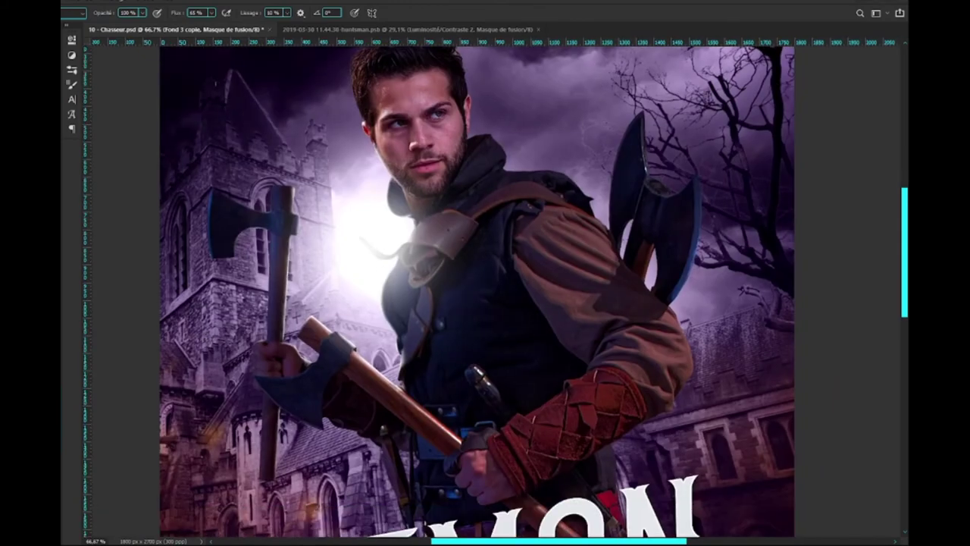
Darken the church area beside the DEMON title and compare the cover with and without the lit hunter
key("ctrl+0")
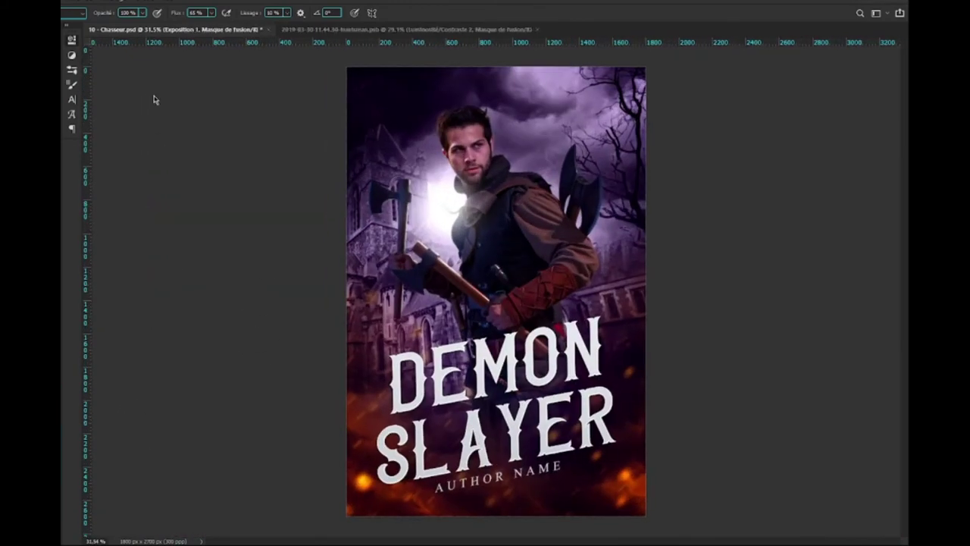
left_click_drag(356, 364, 391, 298)
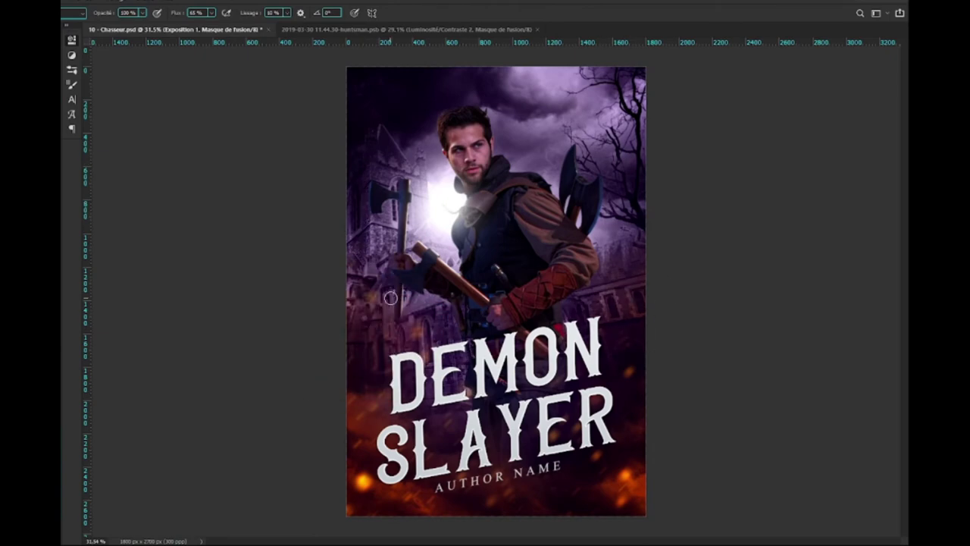
key("bracketright")
key("bracketright")
key("bracketright")
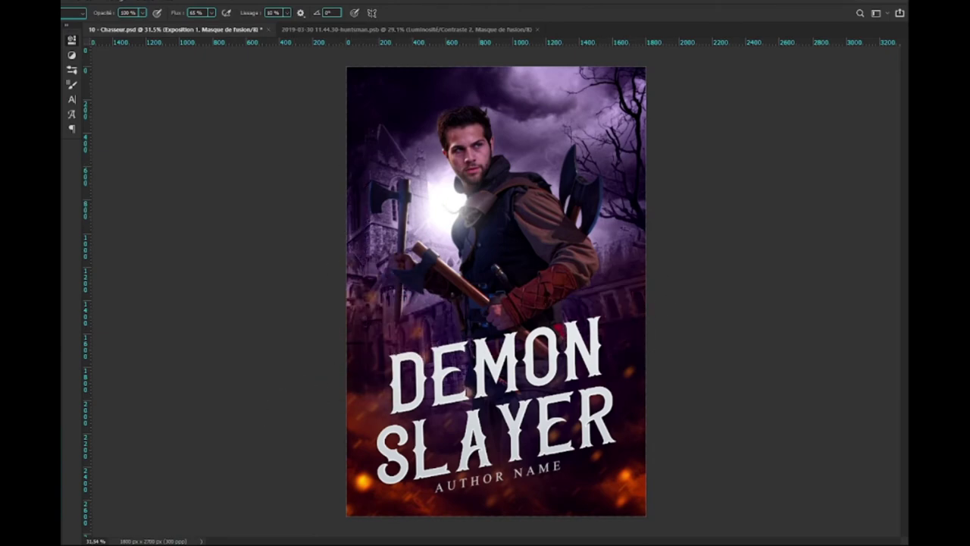
key("alt+bracketleft")
key("alt+bracketright")
key("alt+bracketright")
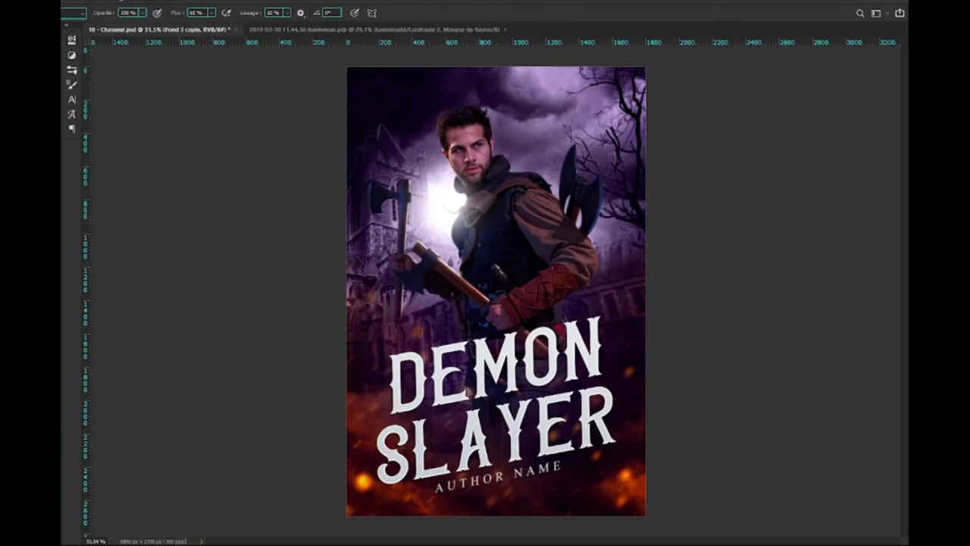
key("ctrl+comma")
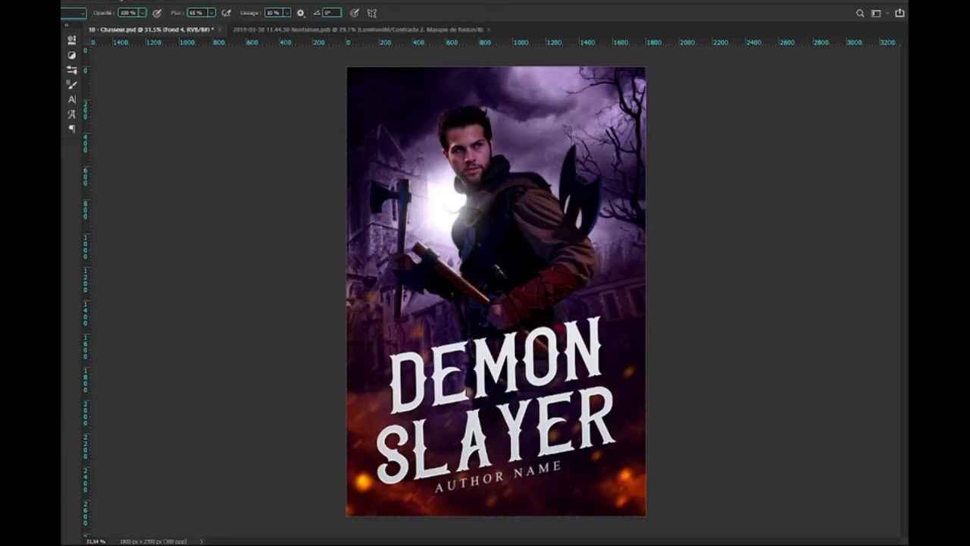
key("ctrl+comma")
key("ctrl+comma")
key("ctrl+comma")
Bring the axe and tree branches into view and dab soft shading on the shoulder near the axe
key("h")
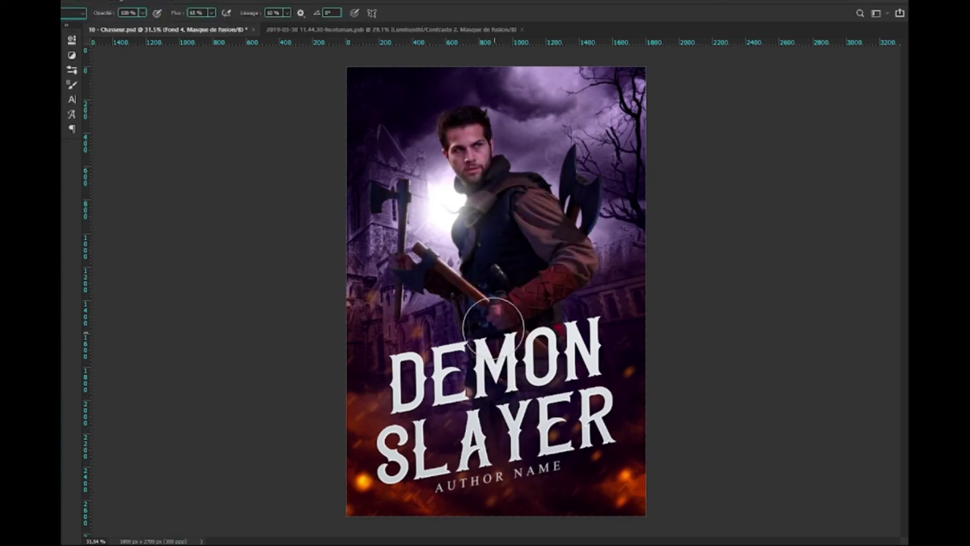
scroll(503, 382, "up", 3)
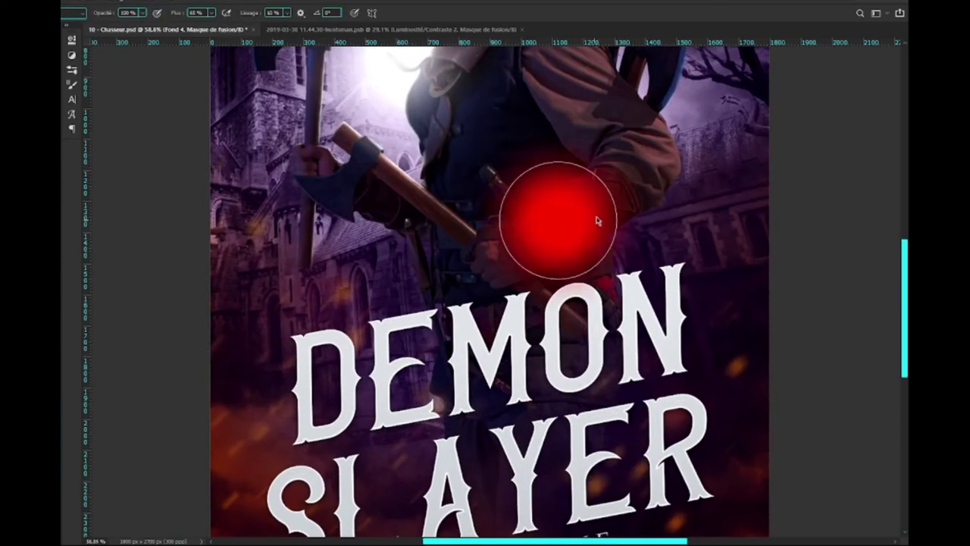
key("ctrl+0")
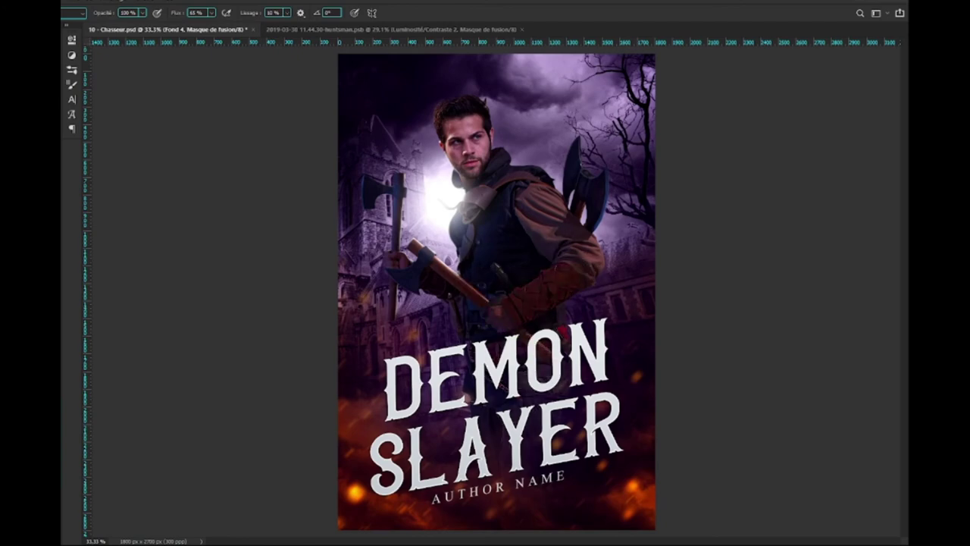
scroll(579, 178, "up", 5)
left_click_drag(578, 178, 264, 246)
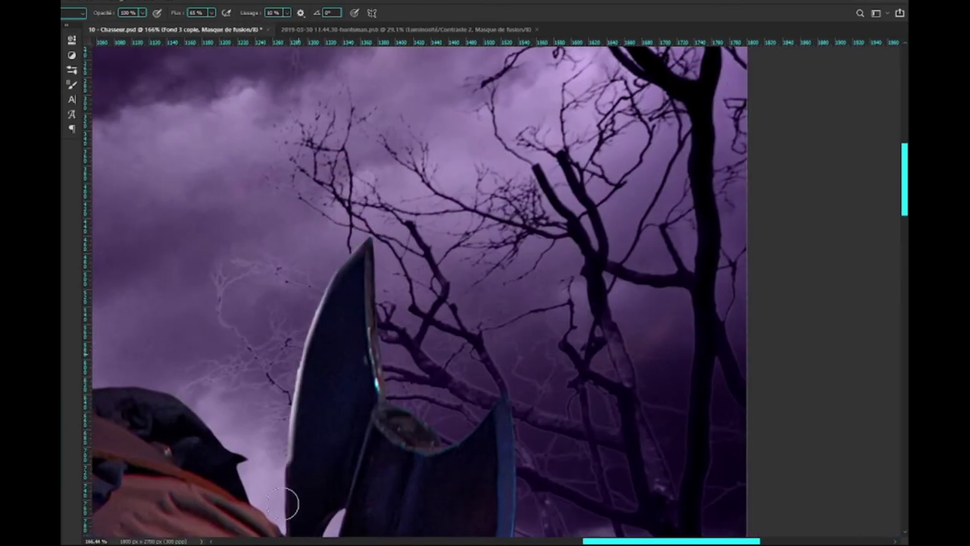
scroll(364, 119, "down", 2)
scroll(364, 119, "down", 2)
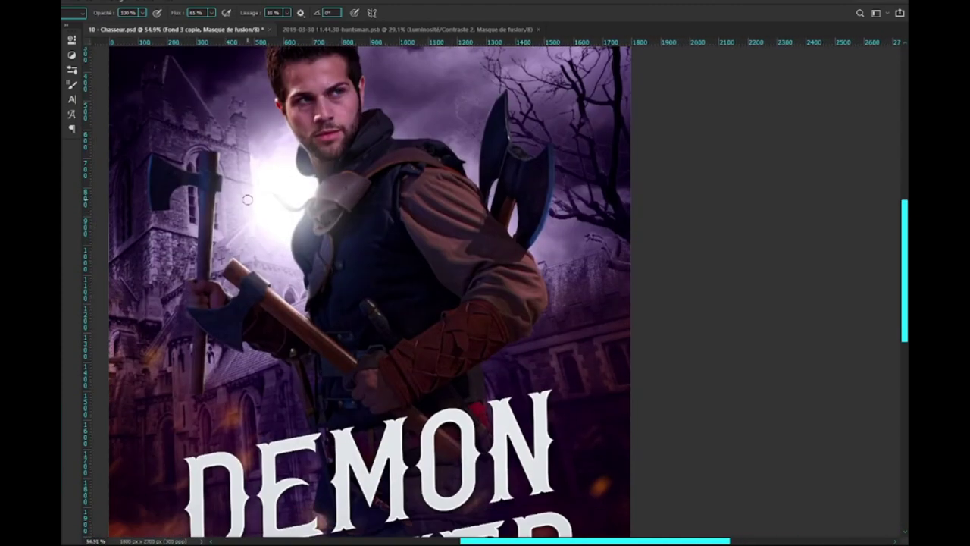
left_click(511, 222)
On a new layer at 7% brush flow, shade the axe blade and shoulder area
key("shift+1")
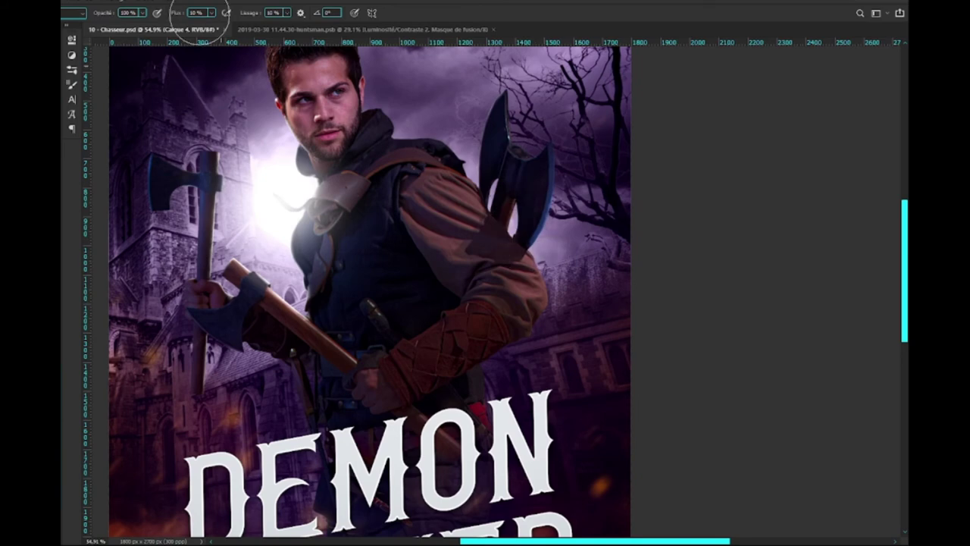
left_click_drag(182, 13, 172, 13)
left_click_drag(493, 197, 534, 258)
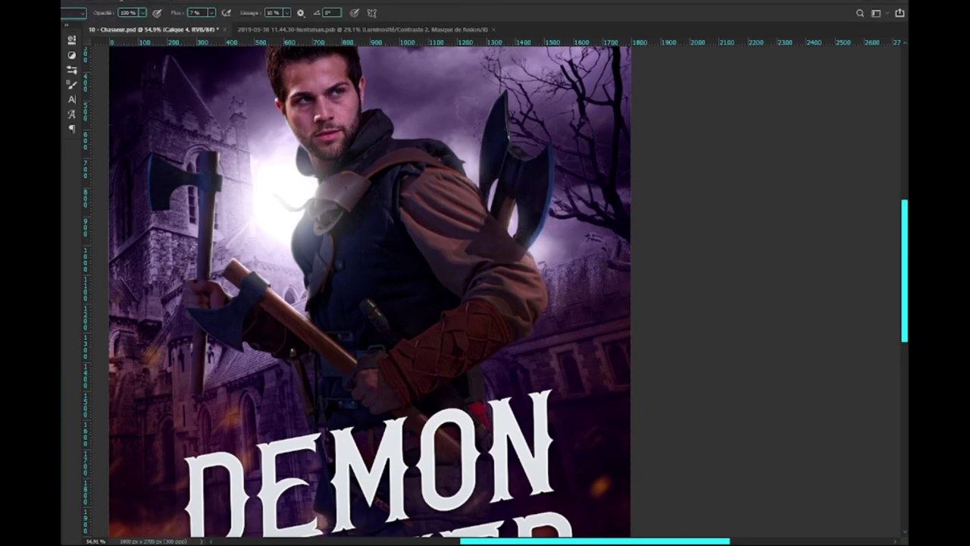
key("ctrl+0")
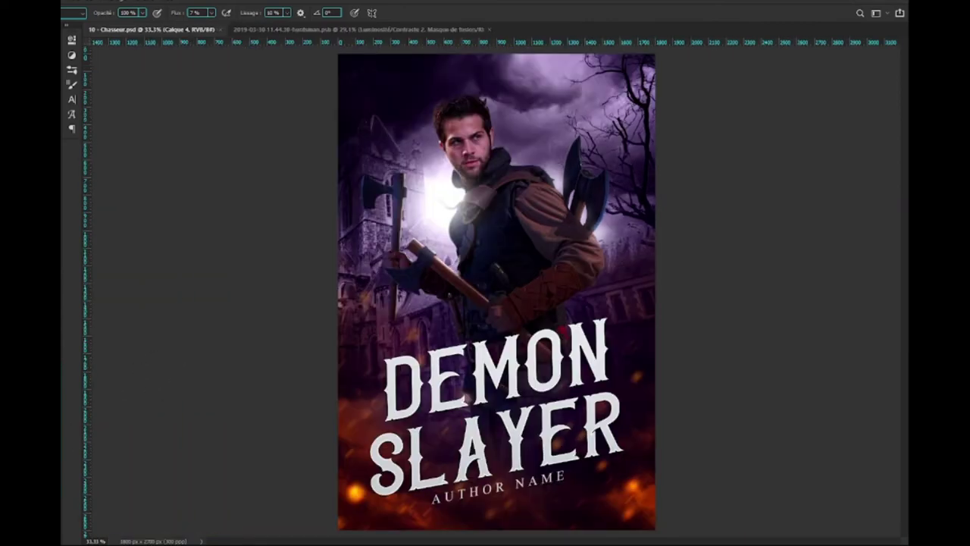
key("ctrl+plus")
key("ctrl+plus")
key("ctrl+plus")
key("ctrl+plus")
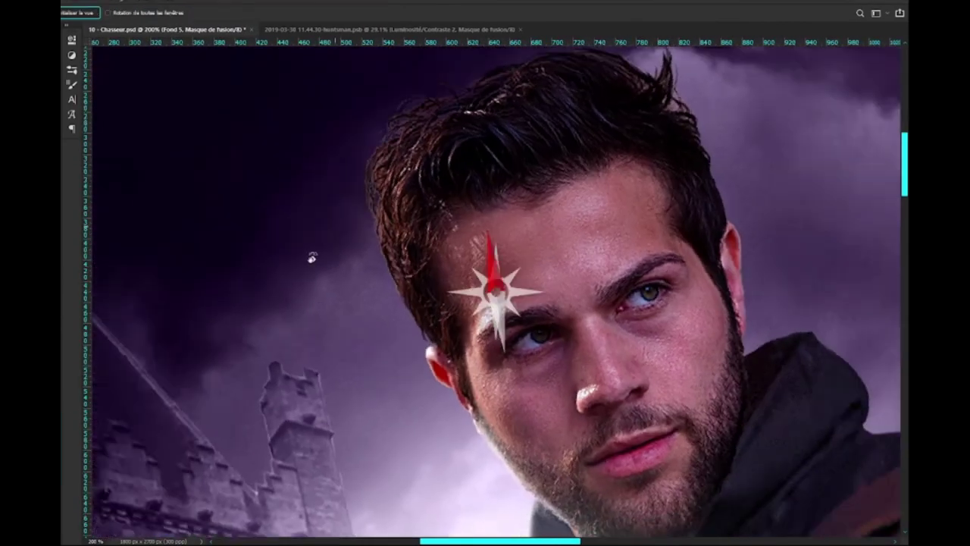
Rotate the view upright and paint hair strands back along the head's left edge on the Fond 5 mask
left_click_drag(311, 258, 258, 439)
left_click_drag(279, 264, 261, 351)
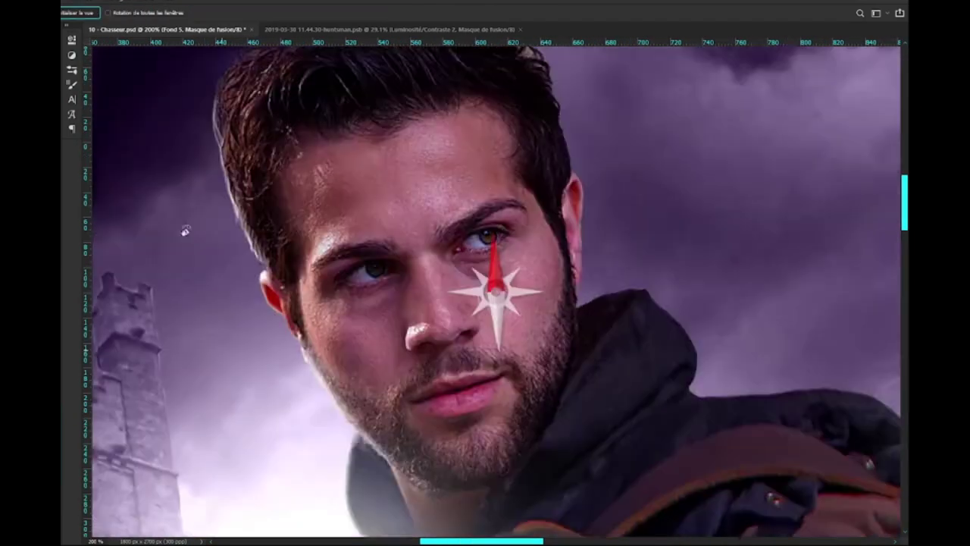
left_click_drag(189, 262, 235, 258)
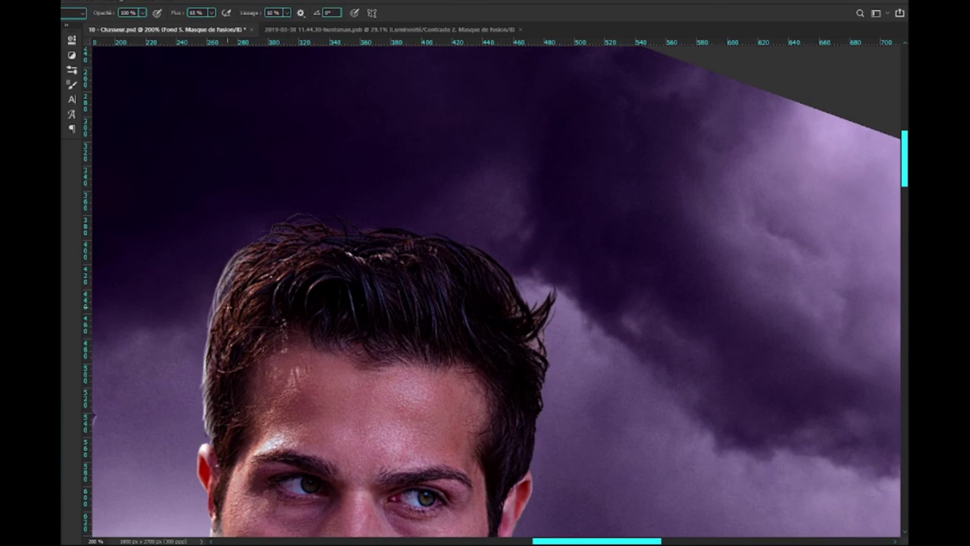
mouse_move(213, 307)
left_mouse_down()
mouse_move(215, 334)
mouse_move(222, 300)
left_mouse_up()
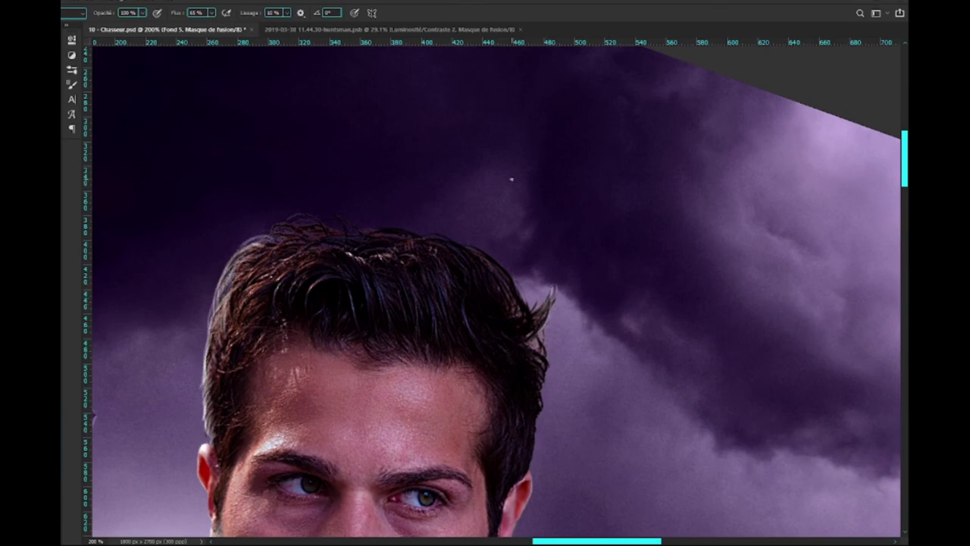
mouse_move(532, 422)
left_mouse_down()
mouse_move(496, 373)
mouse_move(382, 279)
left_mouse_up()
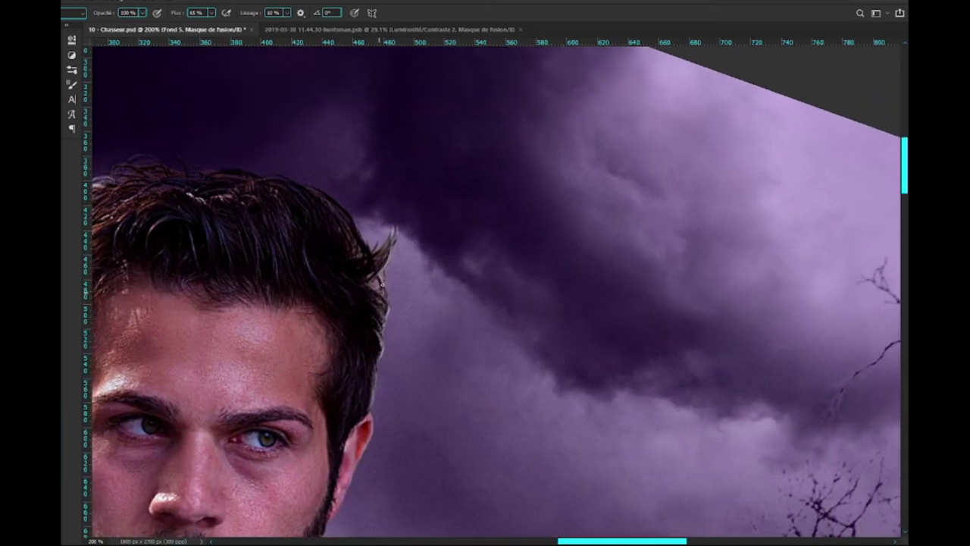
scroll(305, 194, "up", 2)
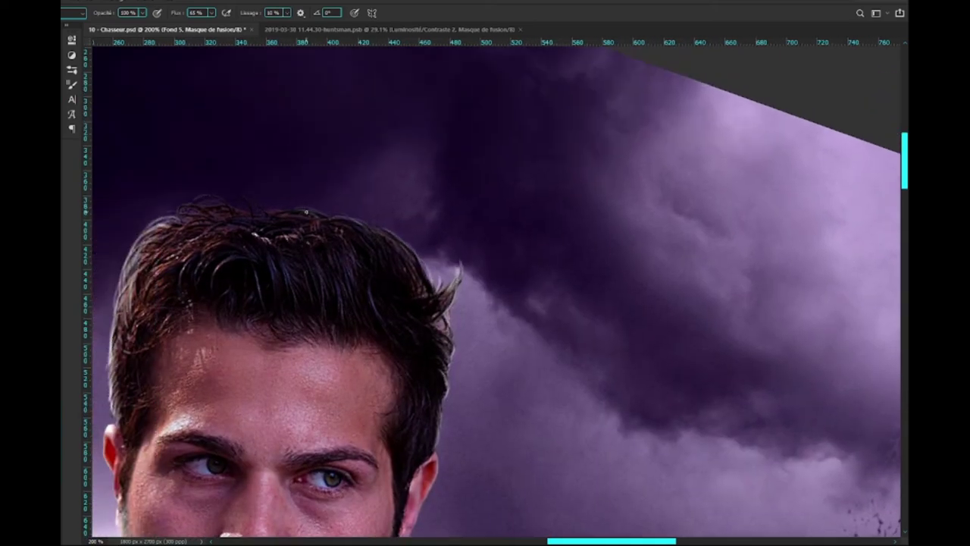
key("ctrl+0")
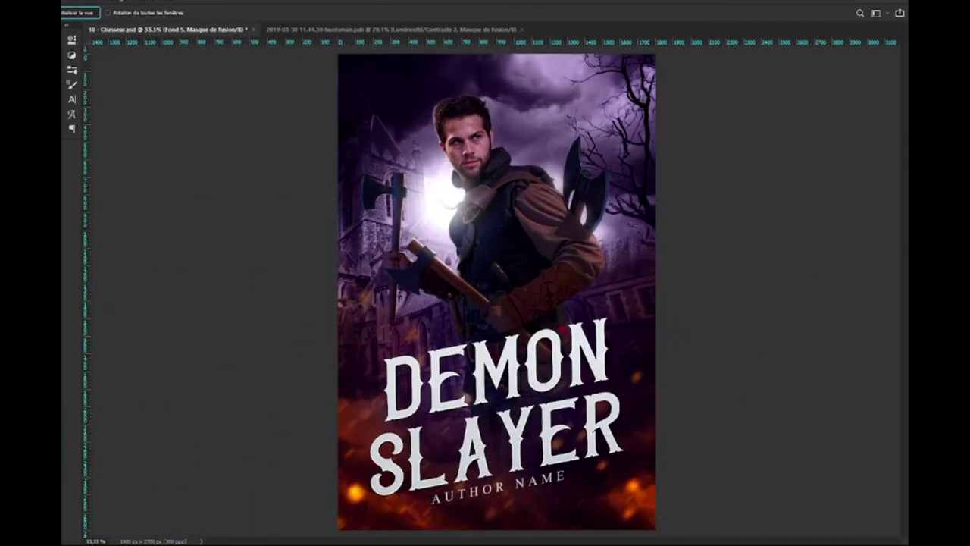
key("ctrl+Tab")
Paste the small logo onto the Chasseur.psd cover beside the axe and save the cover
left_click_drag(319, 302, 383, 336)
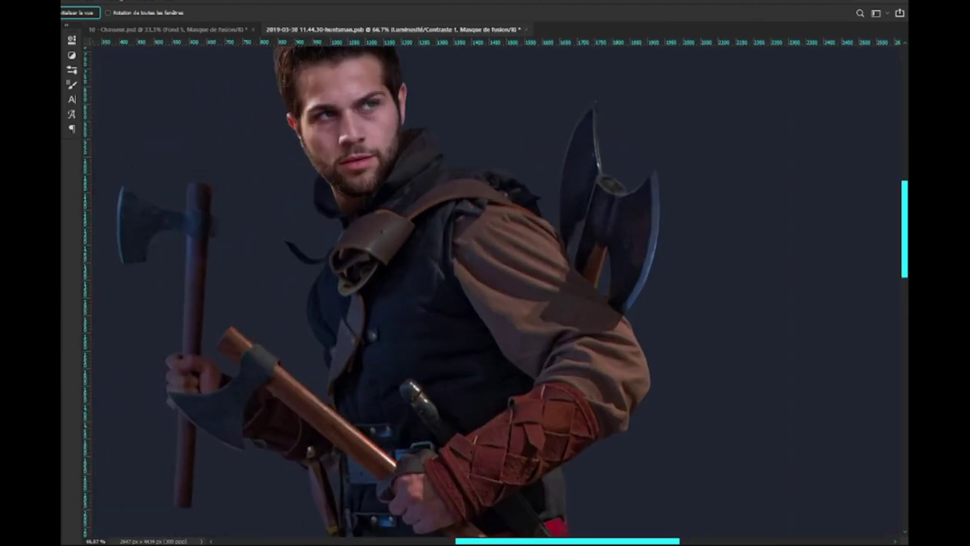
key("ctrl+Tab")
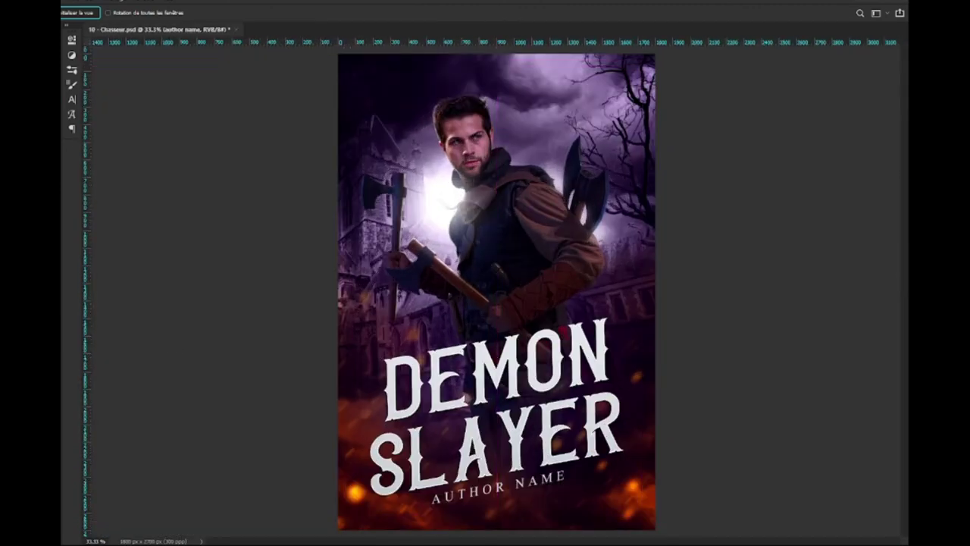
key("ctrl+v")
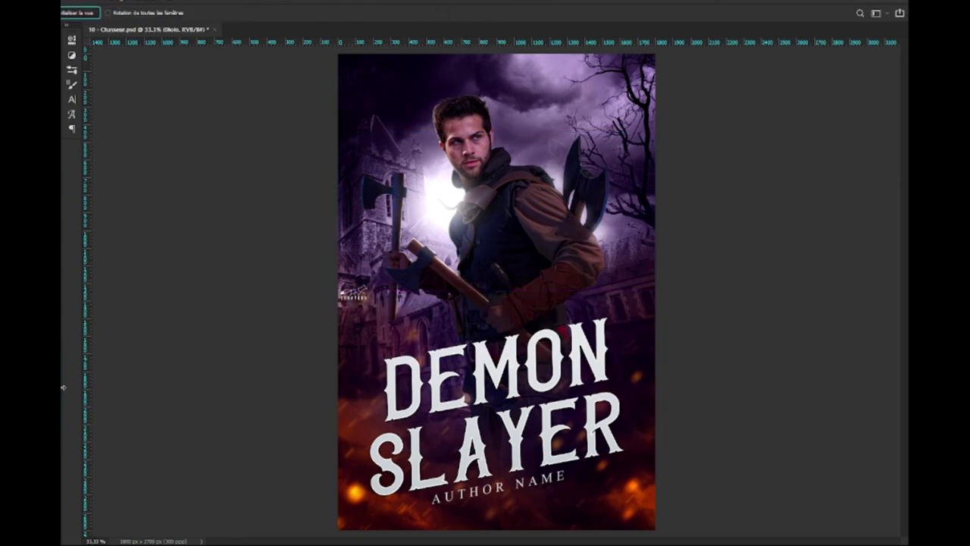
key("ctrl+shift+alt+n")
key("b")
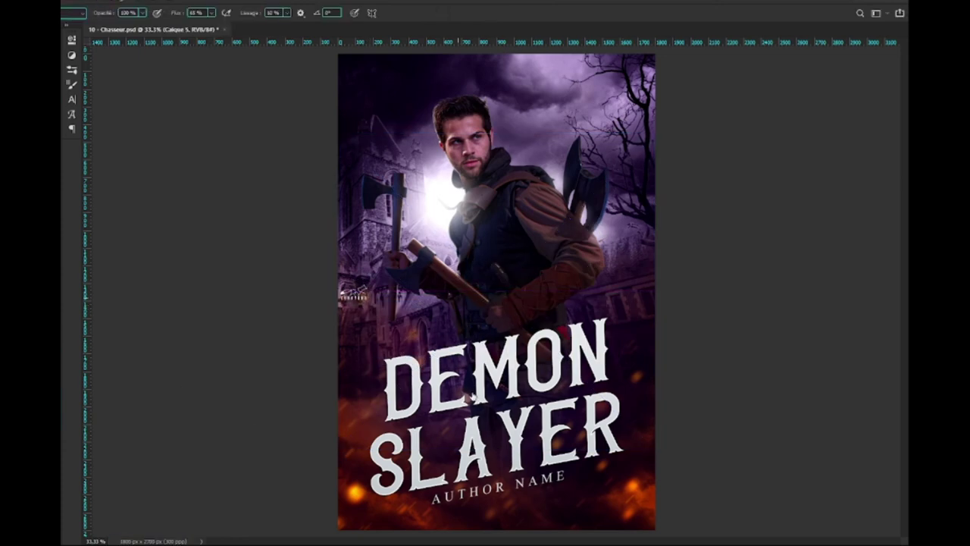
key("bracketright")
key("bracketright")
key("bracketright")
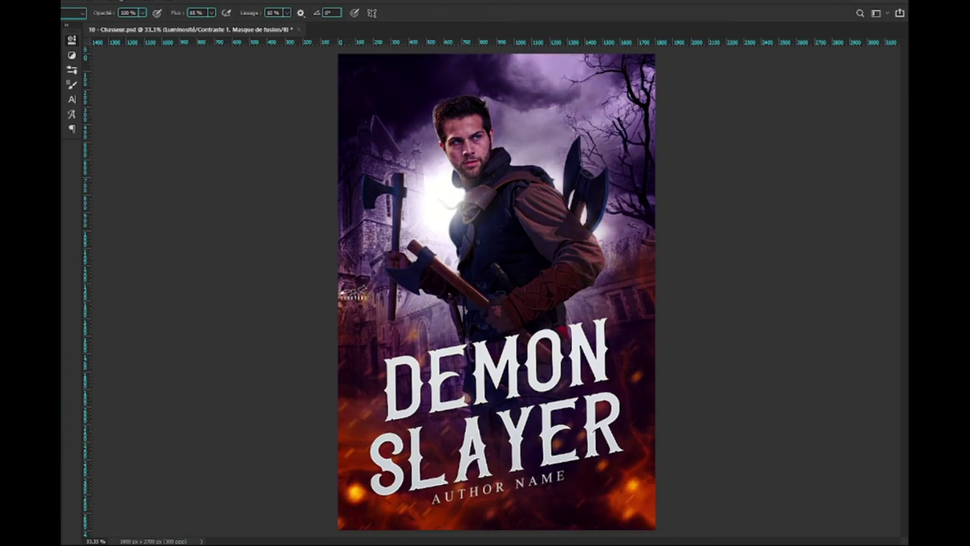
key("ctrl+s")
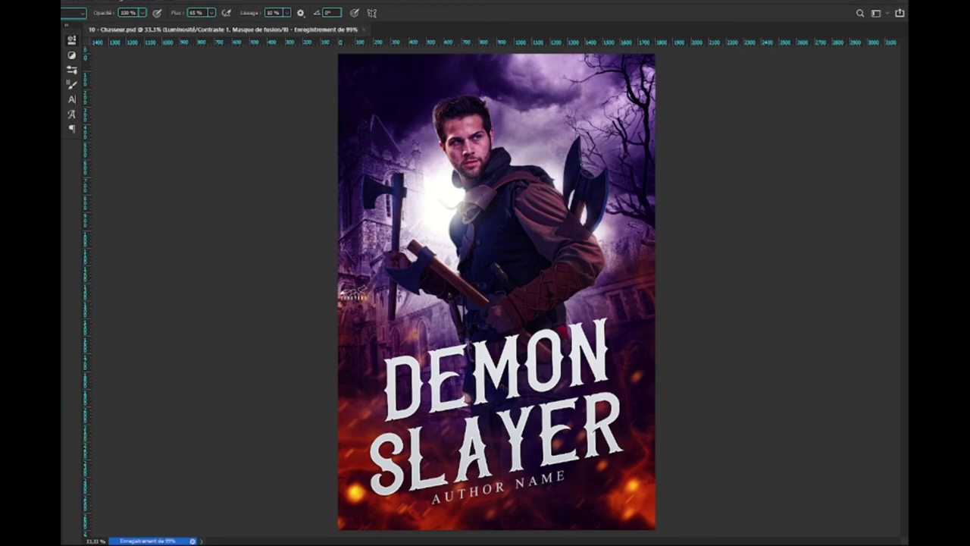